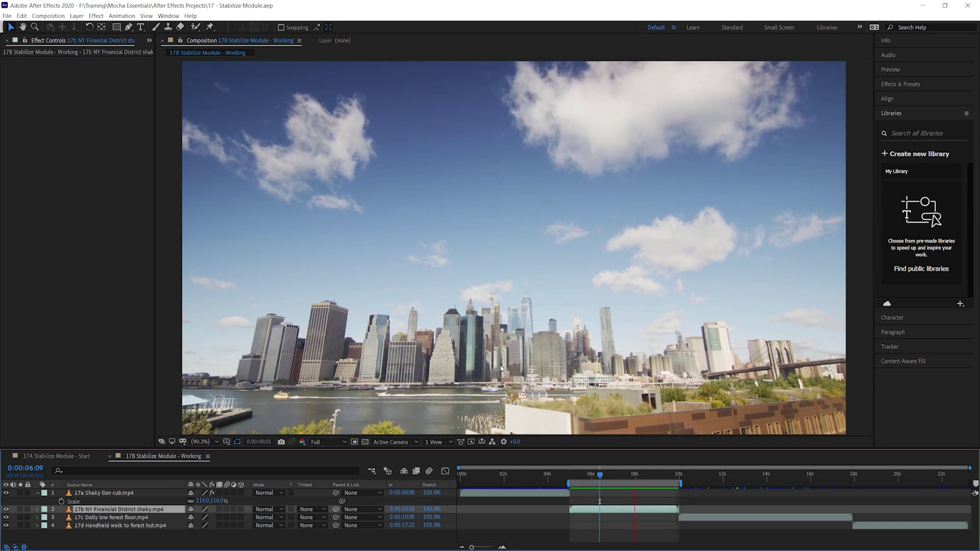
# - Preview the shaky Financial District clip around 5:12 in the timeline
pyautogui.press('space')
pyautogui.click(587, 476)
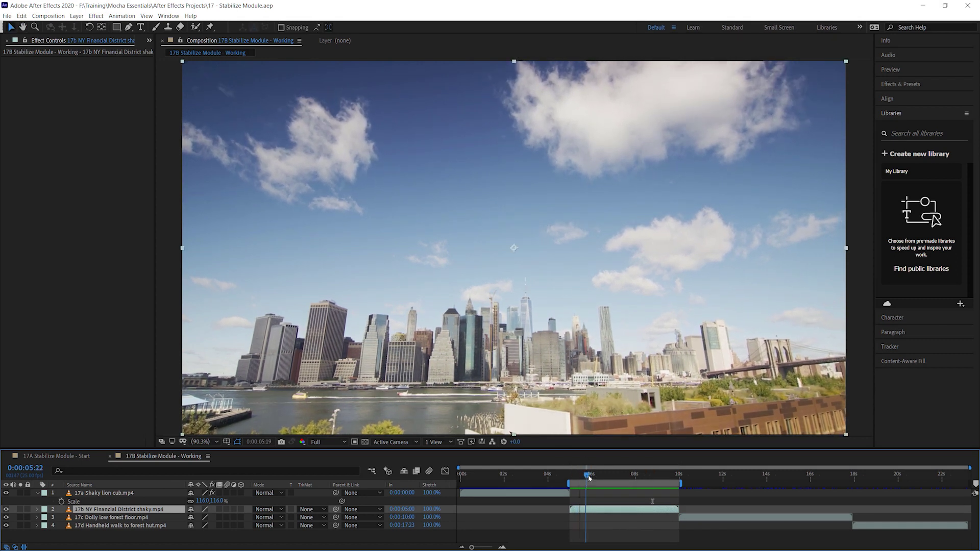
pyautogui.moveTo(589, 477); pyautogui.dragTo(570, 477)
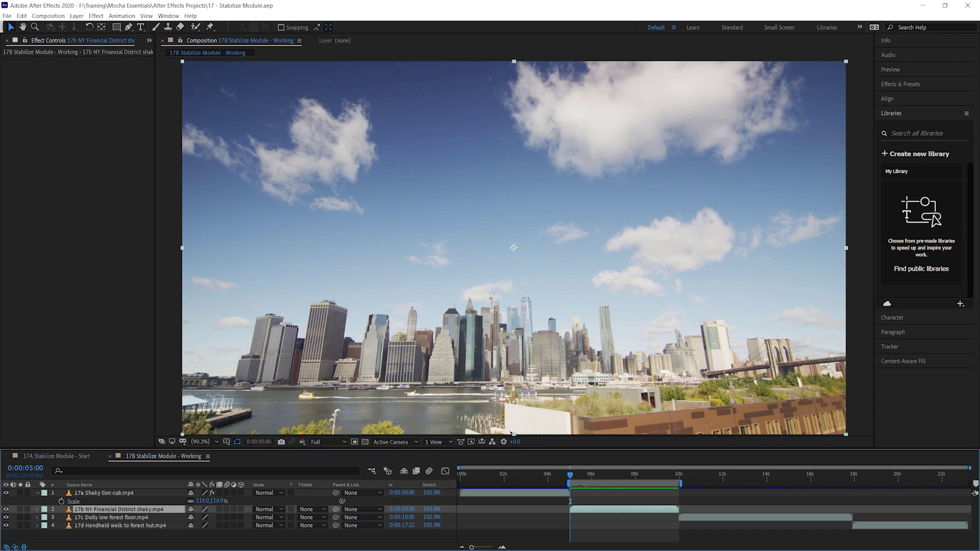
pyautogui.press('space')
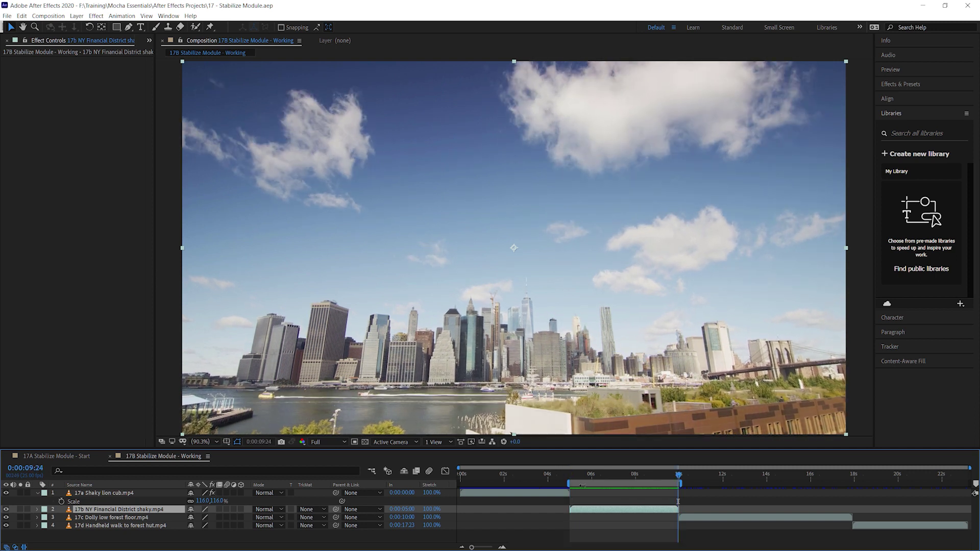
pyautogui.press('space')
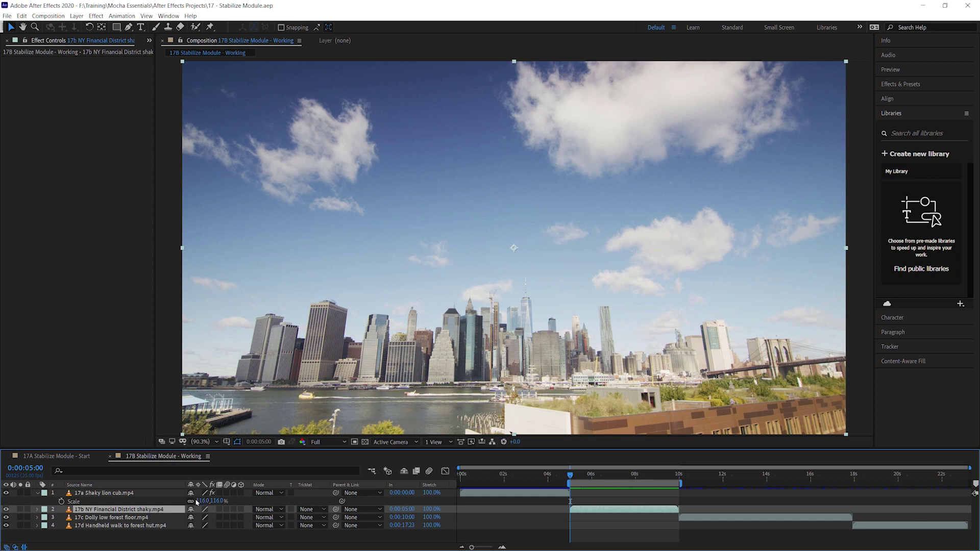
# - Duplicate the layer and apply Warp Stabilizer VFX to the copy with Result set to No Motion
pyautogui.click(21, 16)
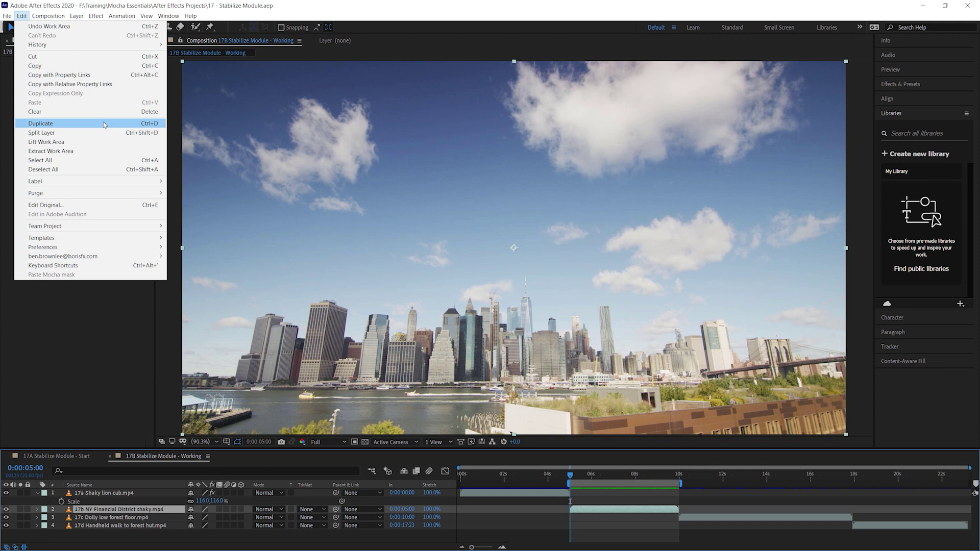
pyautogui.click(102, 123)
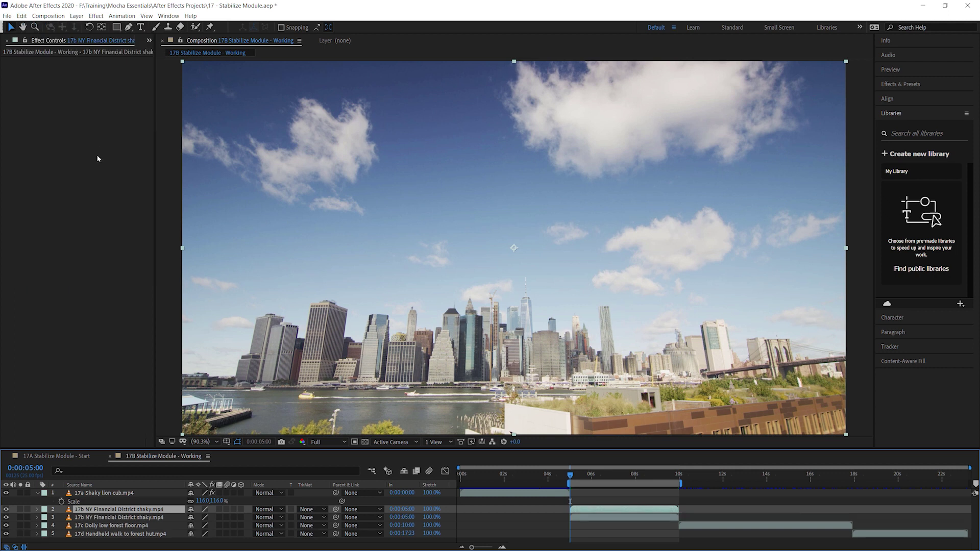
pyautogui.rightClick(128, 513)
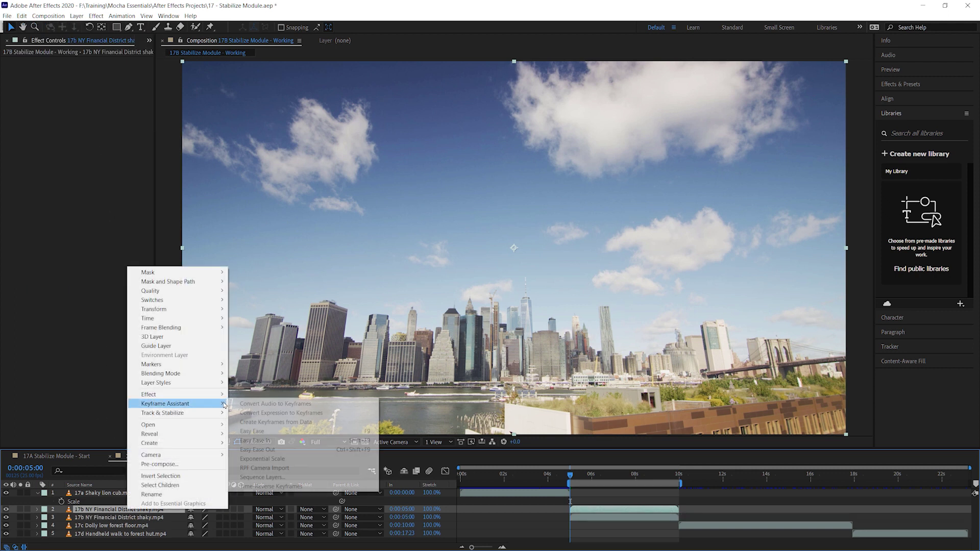
pyautogui.moveTo(212, 413)
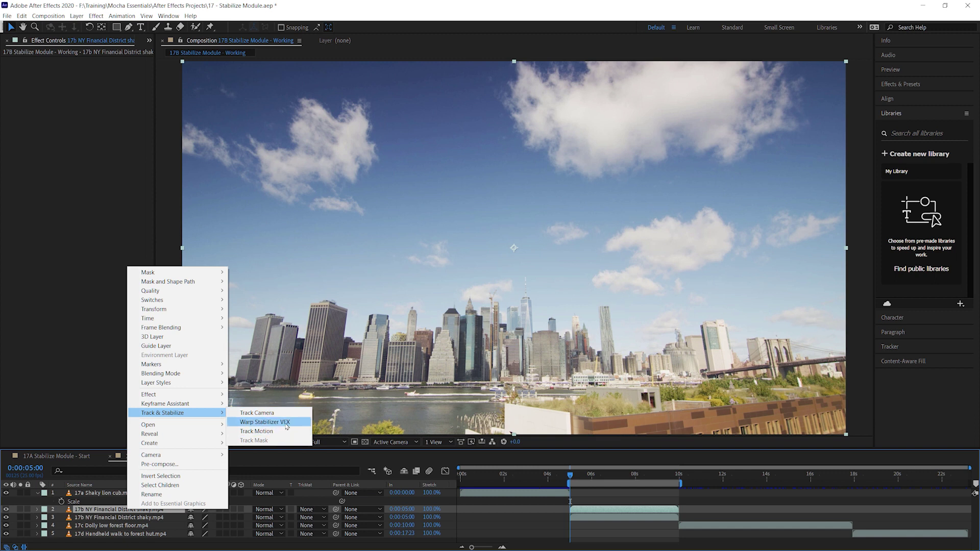
pyautogui.click(268, 424)
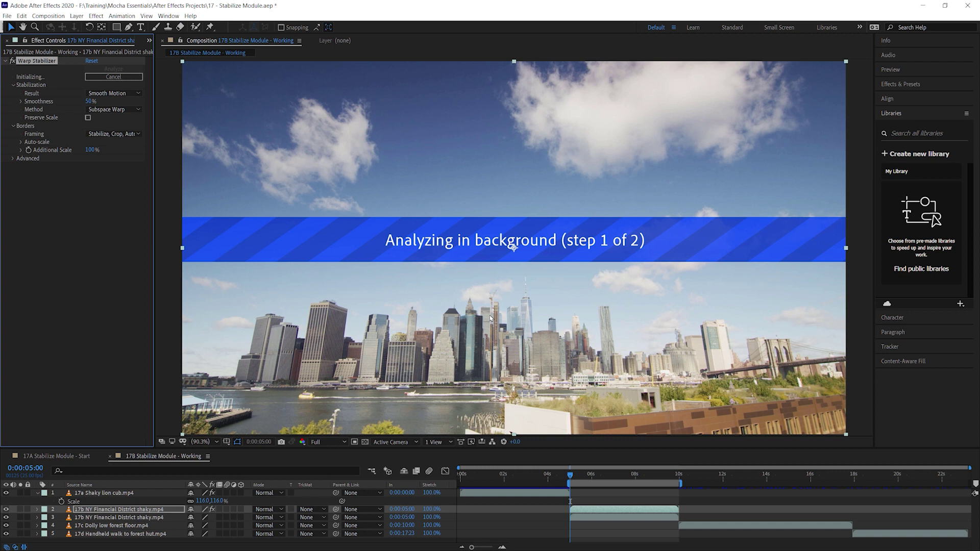
pyautogui.click(128, 93)
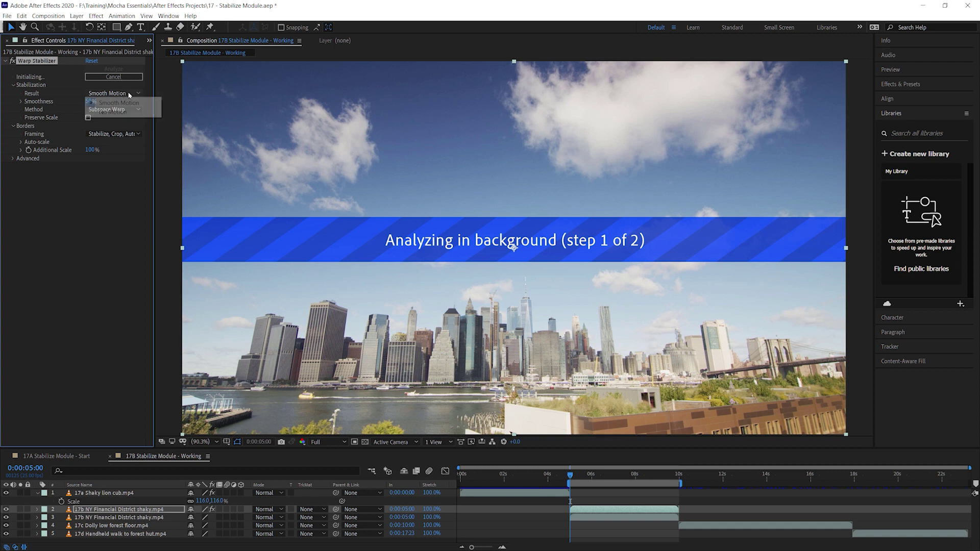
pyautogui.click(124, 111)
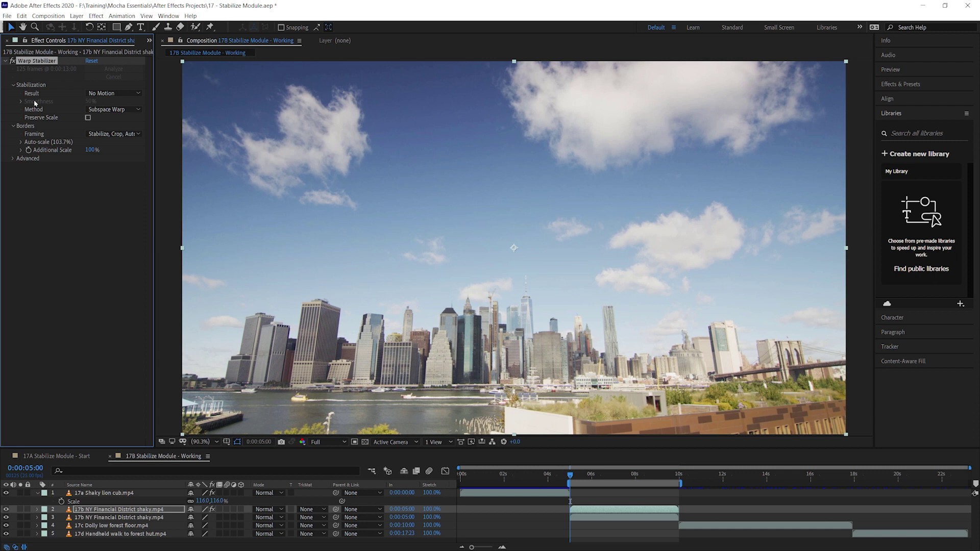
# - Play back the stabilized clip, then return to about 7 seconds
pyautogui.press('space')
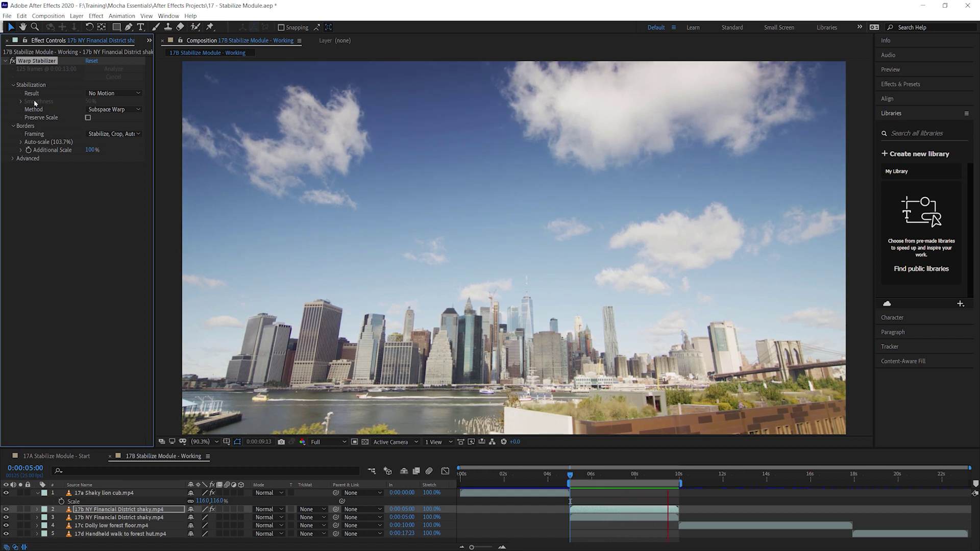
pyautogui.press('space')
pyautogui.press('space')
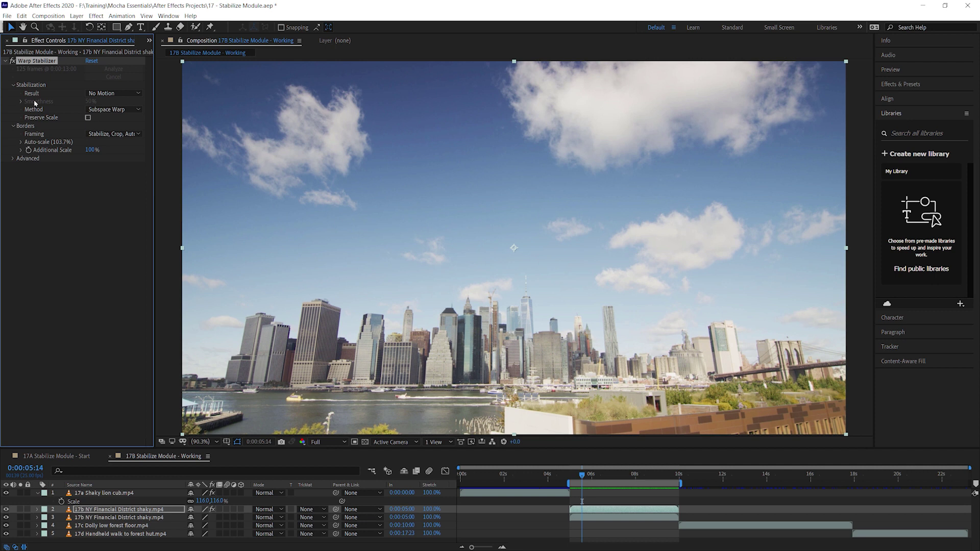
pyautogui.press('space')
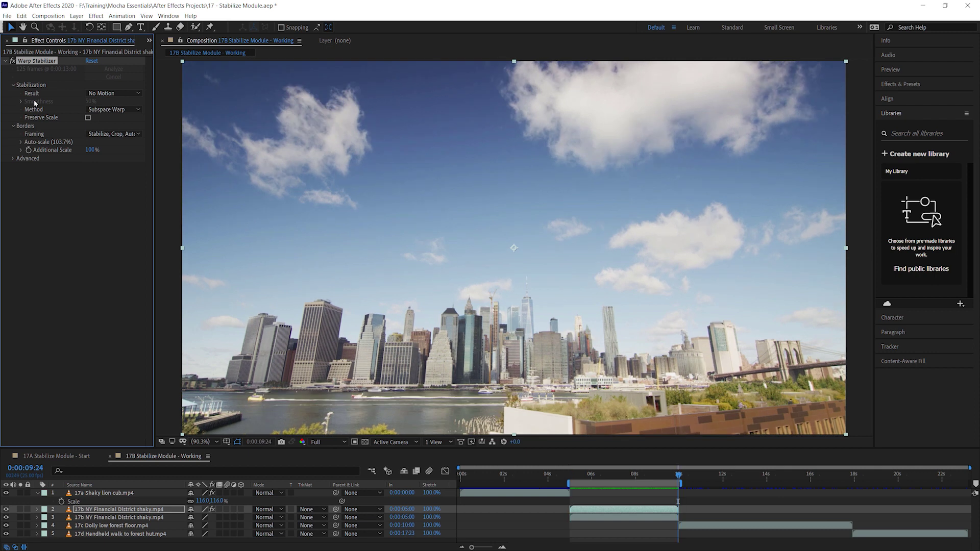
pyautogui.press('space')
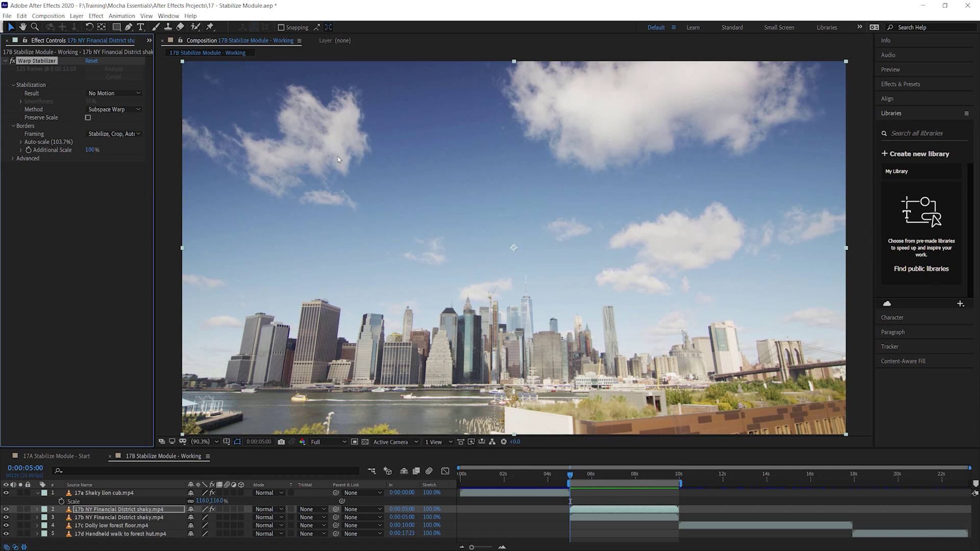
pyautogui.press('space')
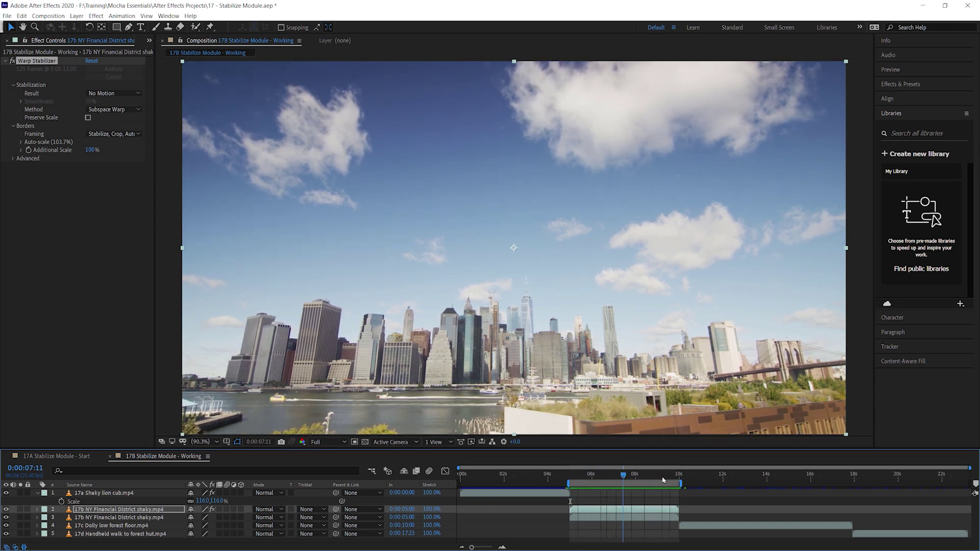
pyautogui.click(615, 476)
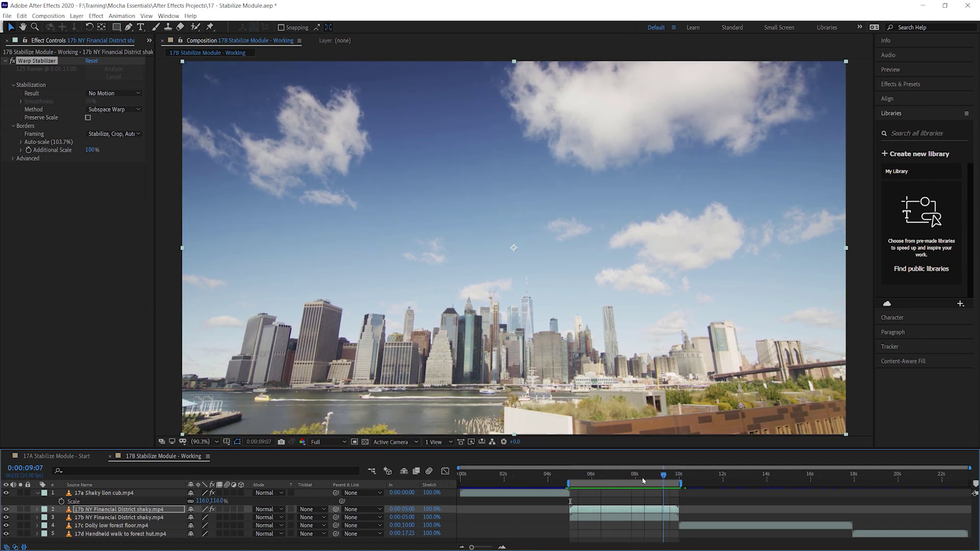
pyautogui.click(618, 476)
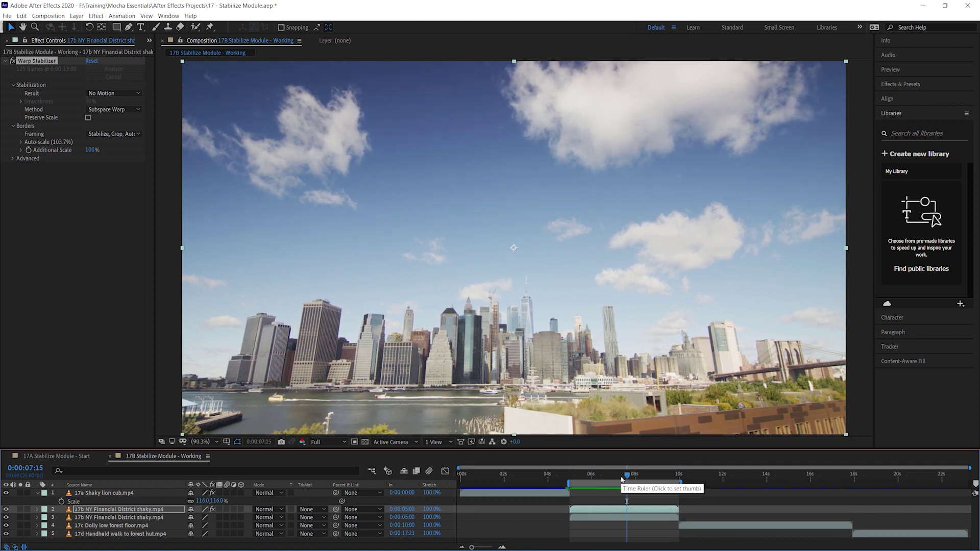
# - Move the unstabilized copy above the stabilized layer and apply Boris FX Mocha Pro to it
pyautogui.moveTo(109, 520); pyautogui.dragTo(103, 507)
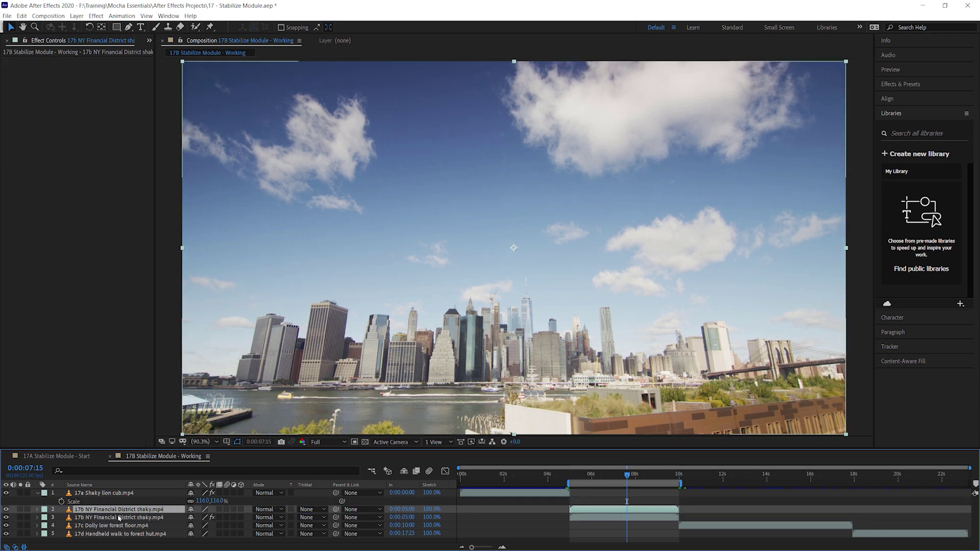
pyautogui.click(95, 15)
pyautogui.moveTo(178, 287)
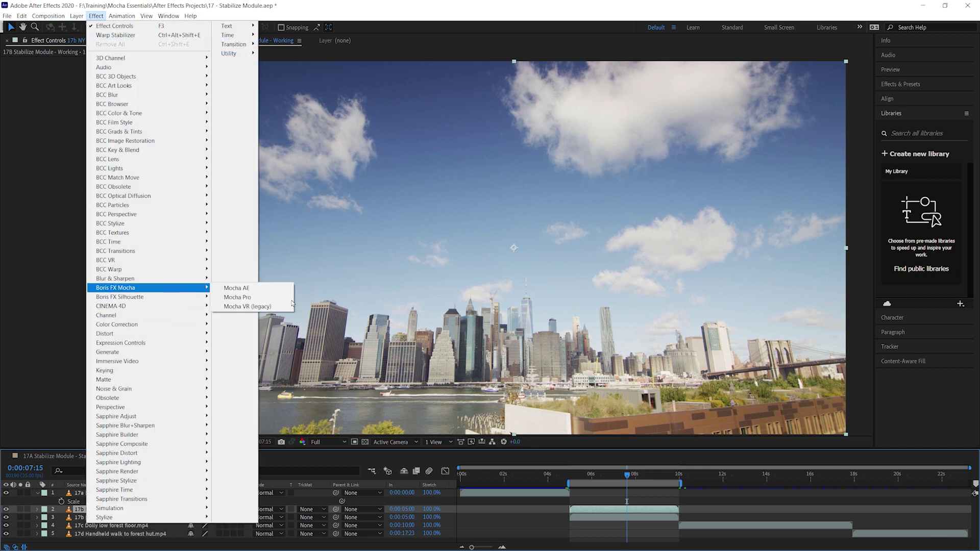
pyautogui.click(238, 297)
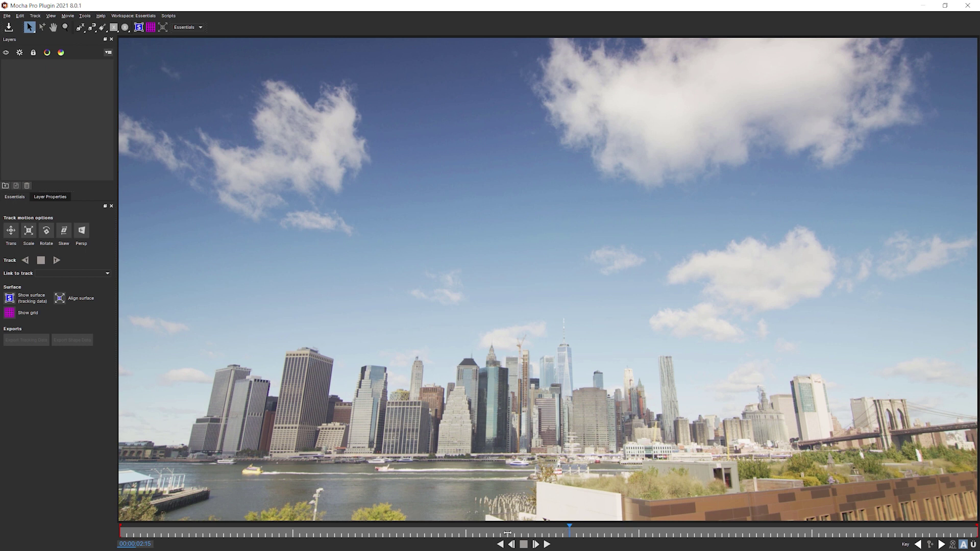
# - From frame 0, outline the left skyscrapers and skyline tops with an X-Spline
pyautogui.moveTo(507, 533); pyautogui.dragTo(91, 539)
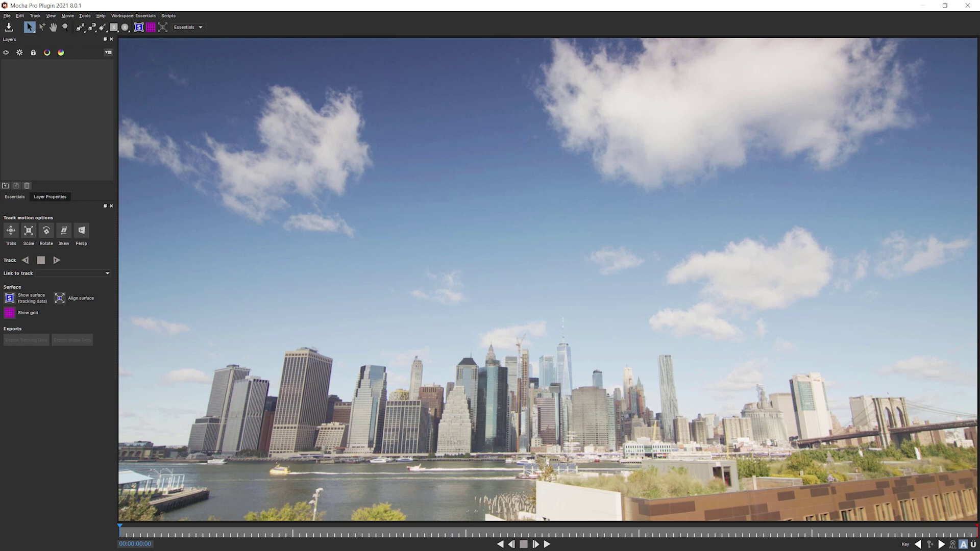
pyautogui.click(80, 27)
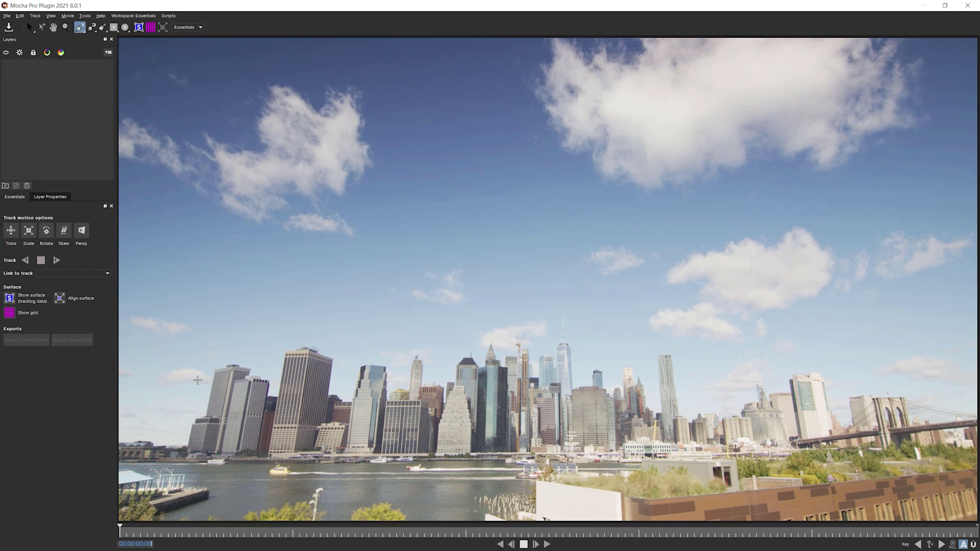
pyautogui.click(189, 443)
pyautogui.click(224, 360)
pyautogui.click(331, 348)
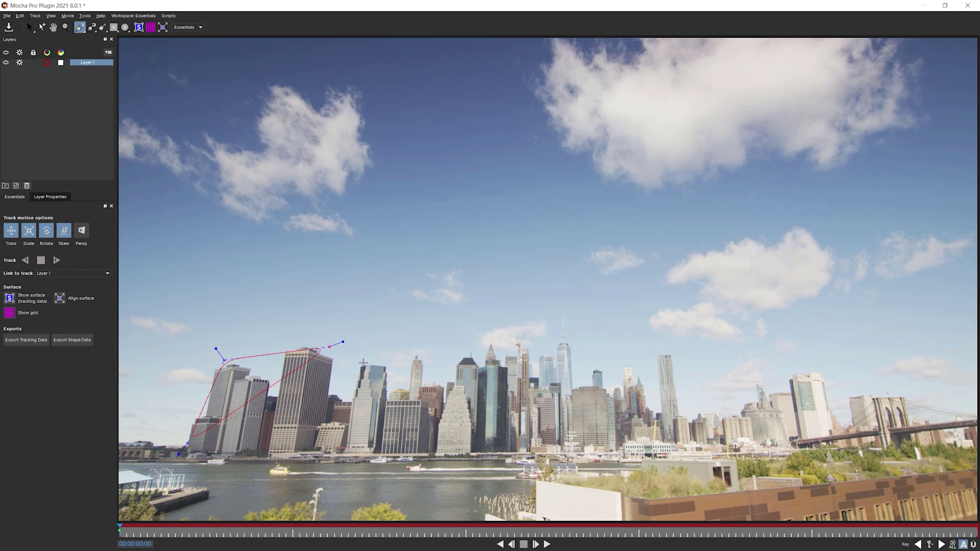
pyautogui.click(355, 368)
pyautogui.click(434, 354)
pyautogui.click(513, 351)
pyautogui.click(629, 378)
pyautogui.click(673, 356)
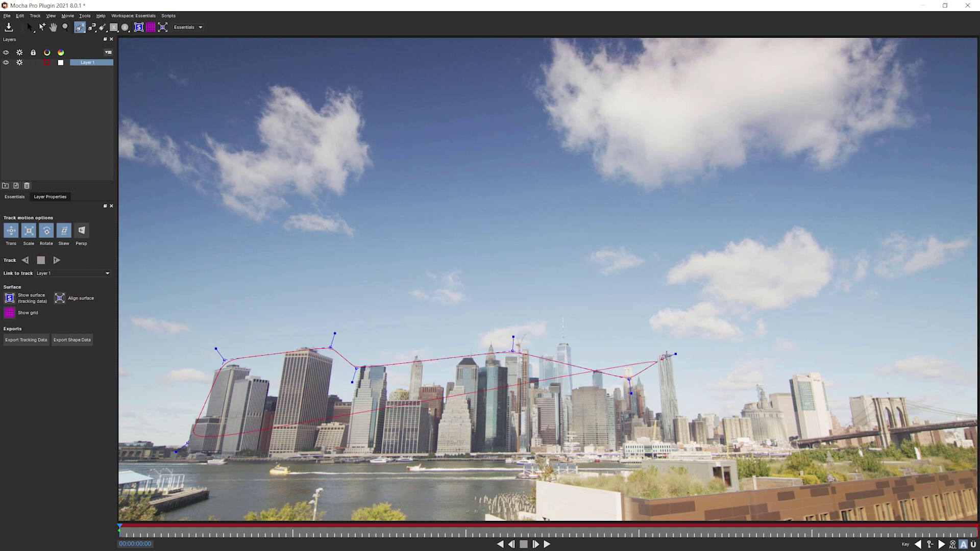
pyautogui.click(705, 414)
# - Extend the spline over the right buildings and bridge, close it along the base, and lower its corner
pyautogui.click(766, 382)
pyautogui.click(832, 374)
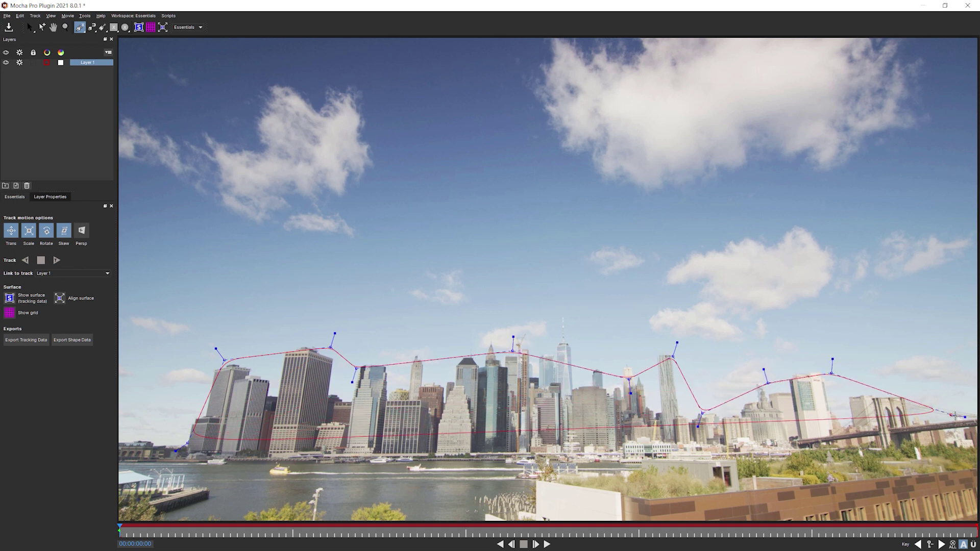
pyautogui.click(960, 418)
pyautogui.click(670, 438)
pyautogui.click(457, 450)
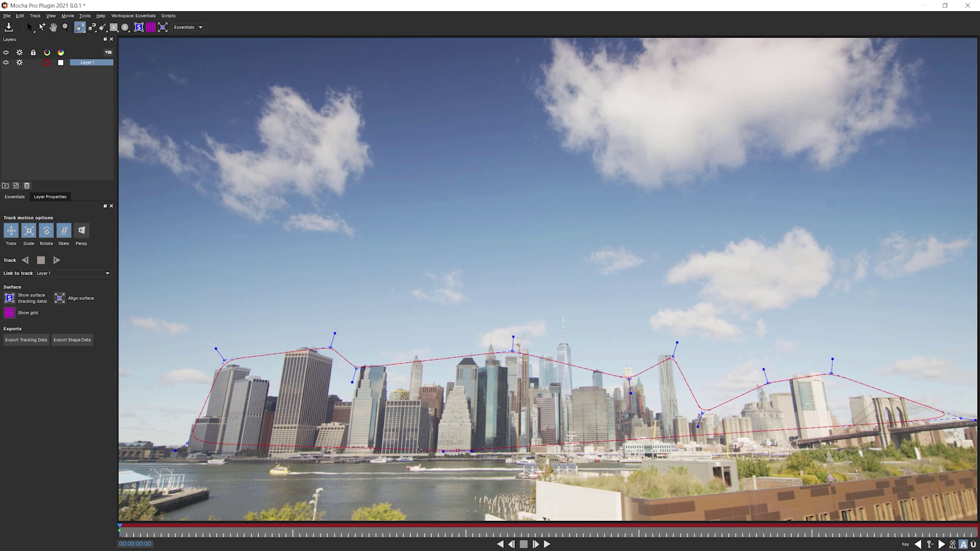
pyautogui.click(251, 435)
pyautogui.rightClick(263, 454)
pyautogui.moveTo(186, 443); pyautogui.dragTo(184, 453)
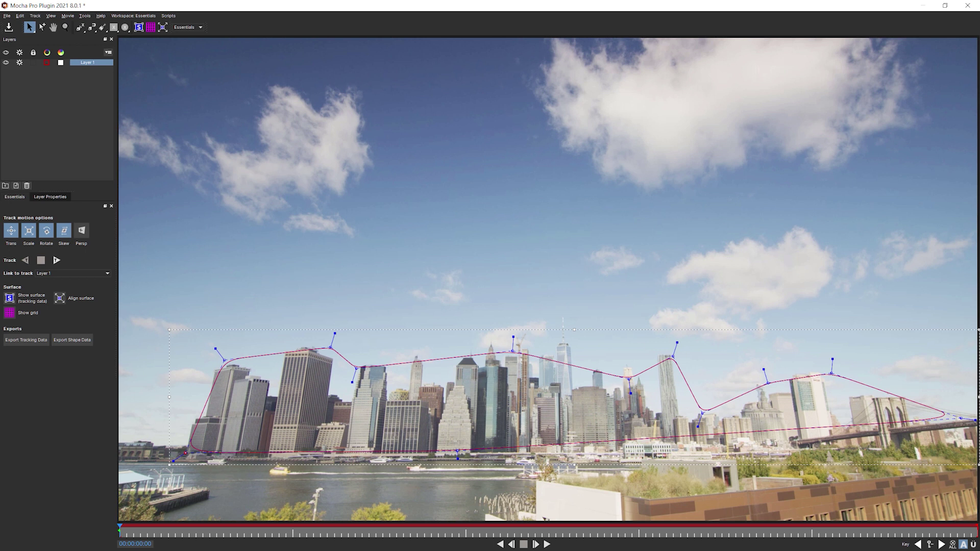
# - Enable Persp motion, rename the layer Buildings Track, and track it forward to 00:00:04:24
pyautogui.click(82, 238)
pyautogui.doubleClick(87, 63)
pyautogui.press('Return')
pyautogui.click(57, 260)
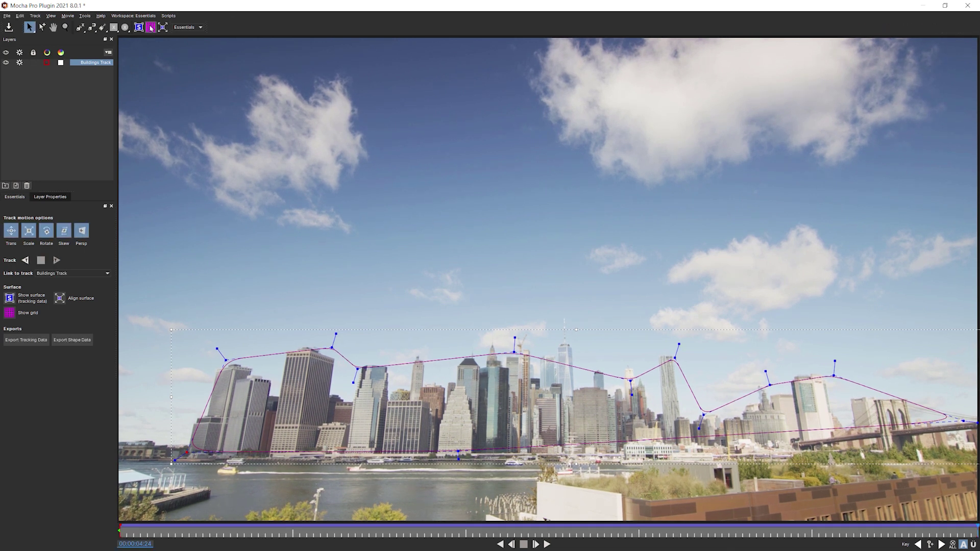
# - Show the module Parameters panel and switch to the Stabilize module
pyautogui.click(198, 29)
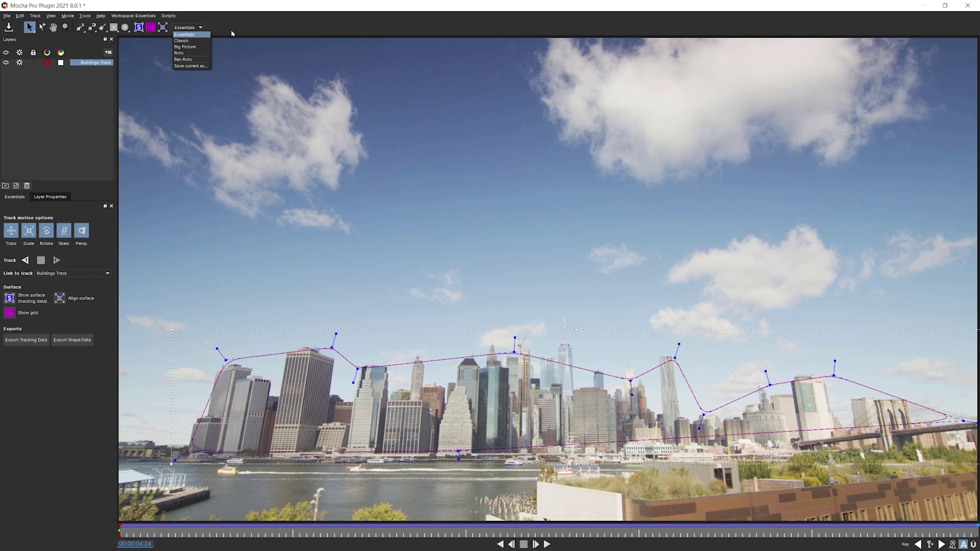
pyautogui.click(231, 30)
pyautogui.rightClick(234, 29)
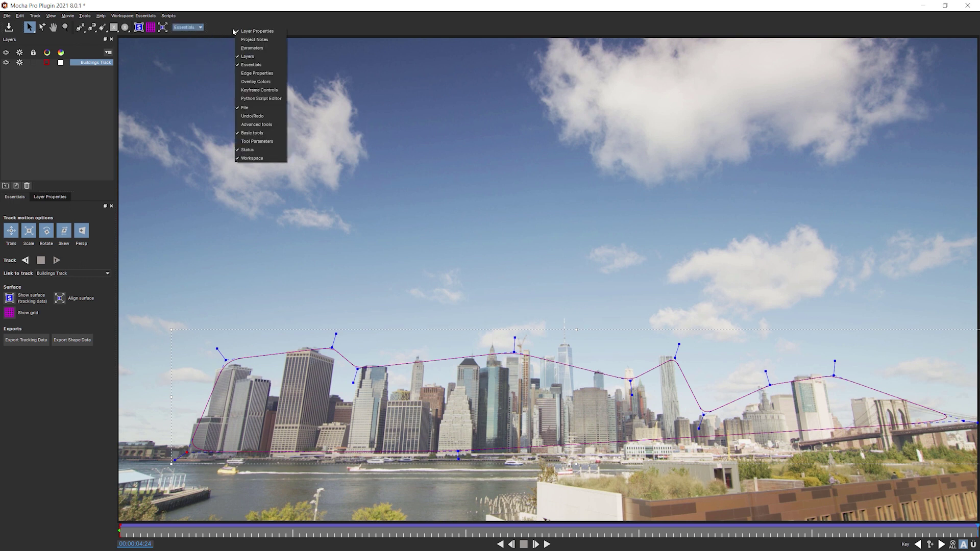
pyautogui.click(262, 59)
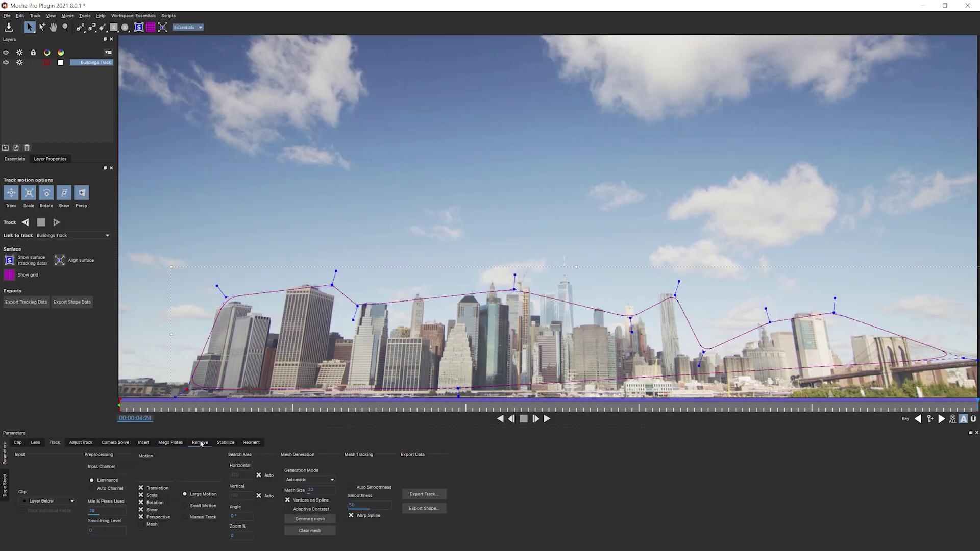
pyautogui.click(226, 443)
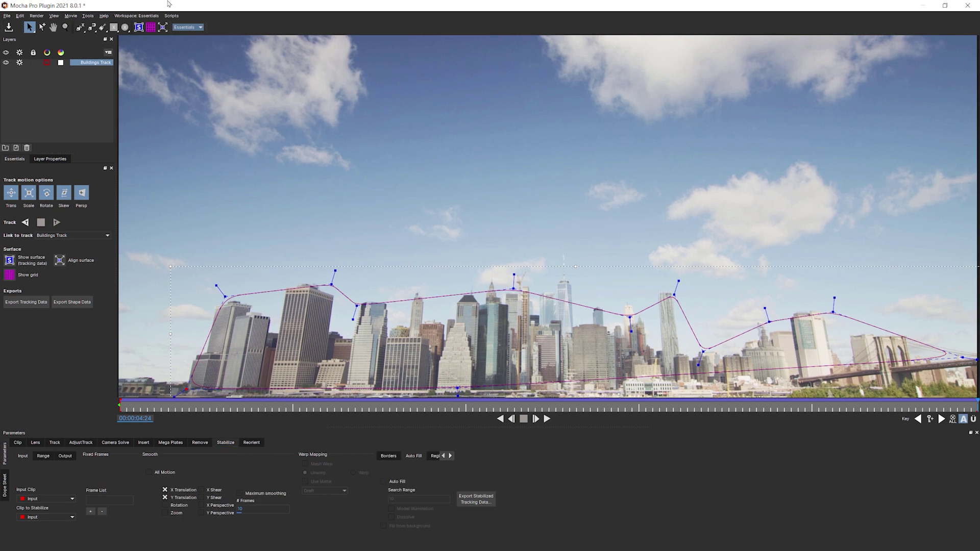
# - Fit the frame in the viewer and set stabilization to All Motion with Maximum smoothing
pyautogui.click(54, 16)
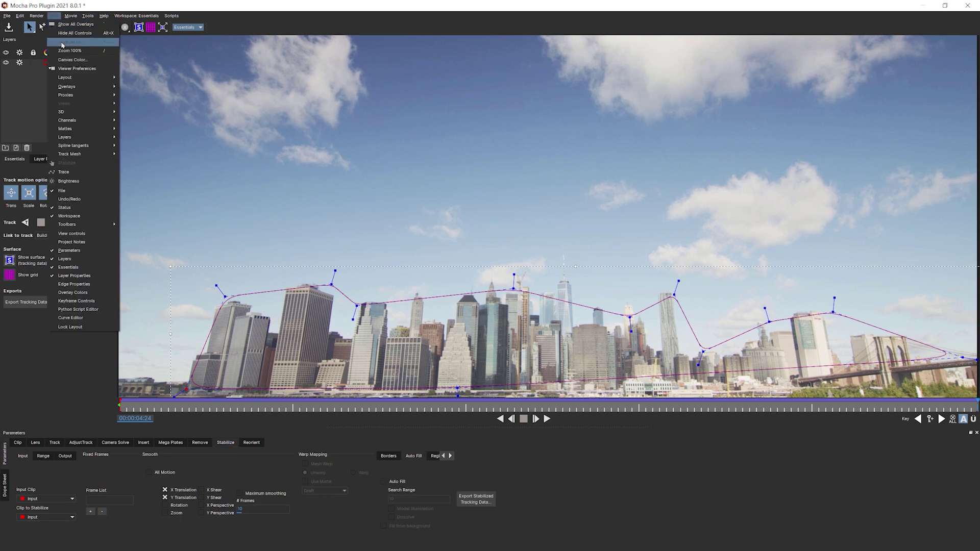
pyautogui.click(66, 40)
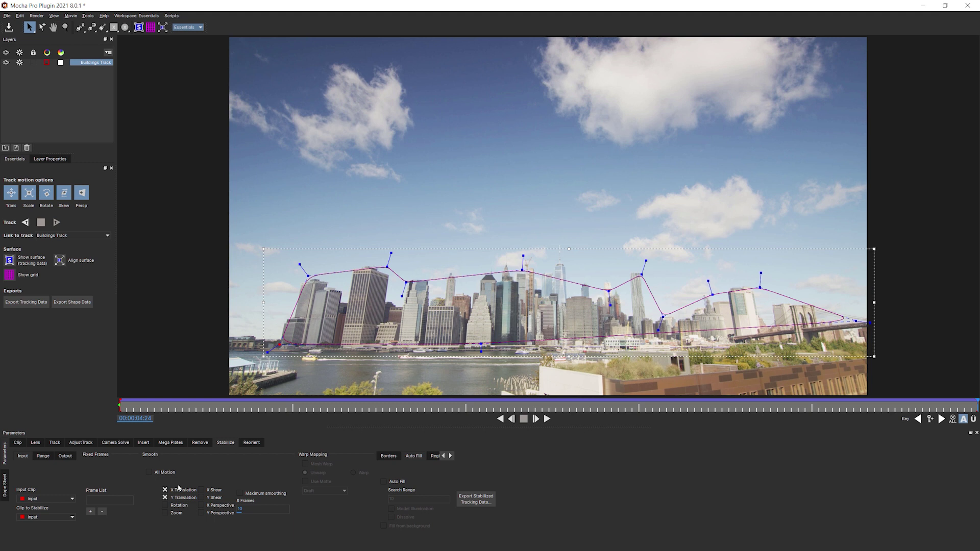
pyautogui.click(149, 473)
pyautogui.click(240, 494)
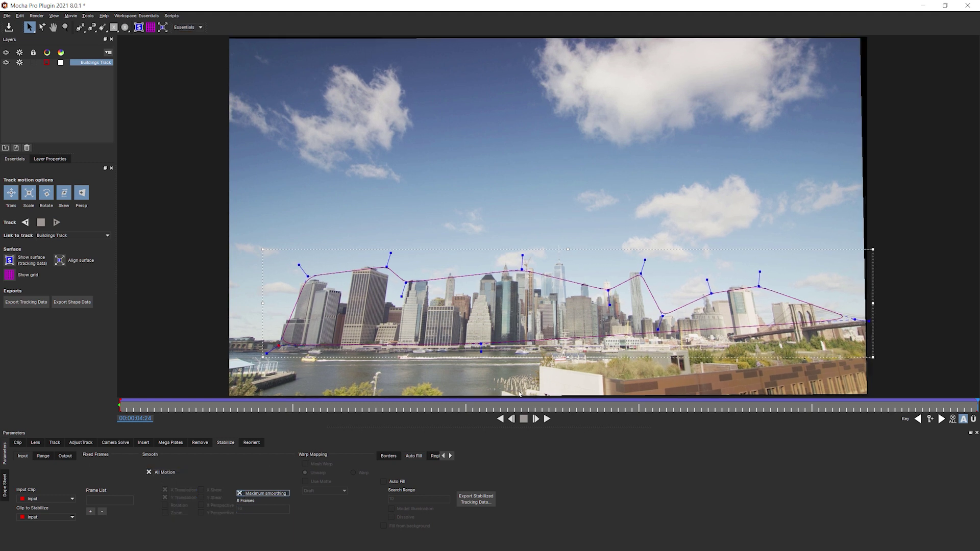
# - Play and scrub the stabilized footage, ending back on the first frame
pyautogui.click(537, 419)
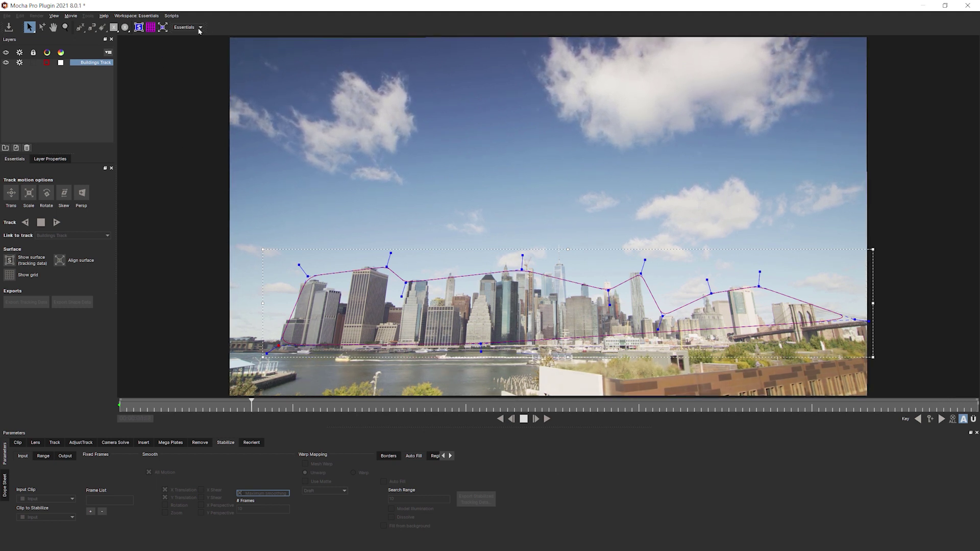
pyautogui.press('space')
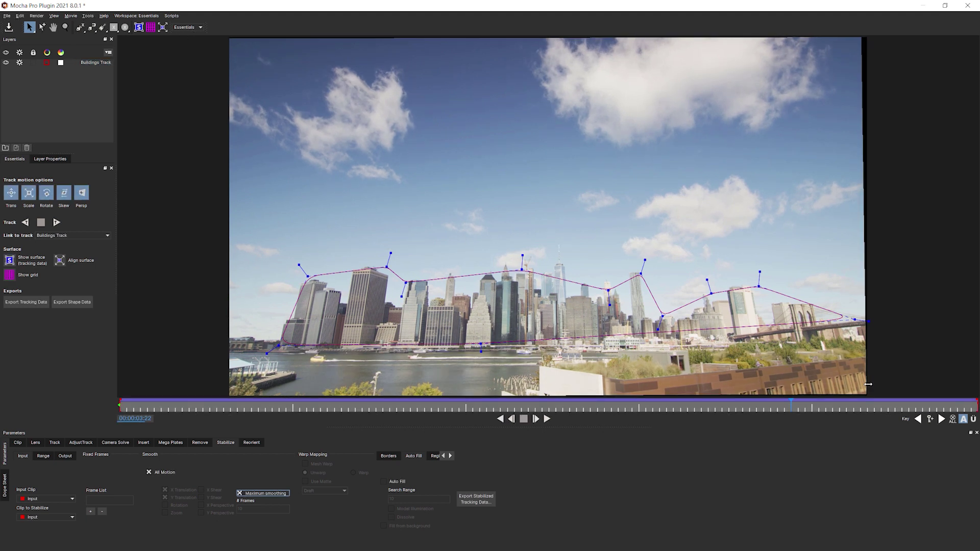
pyautogui.moveTo(744, 382); pyautogui.dragTo(34, 406)
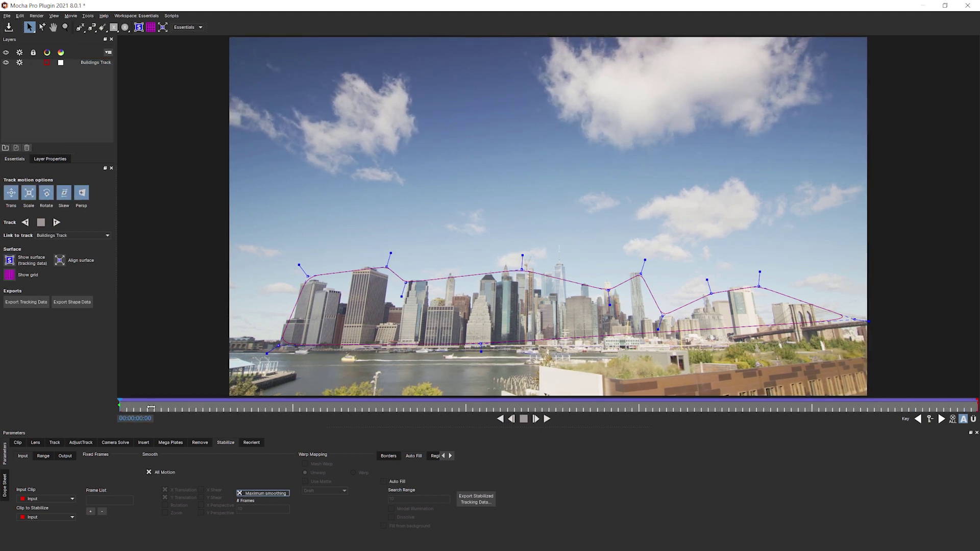
pyautogui.moveTo(151, 408); pyautogui.dragTo(707, 348)
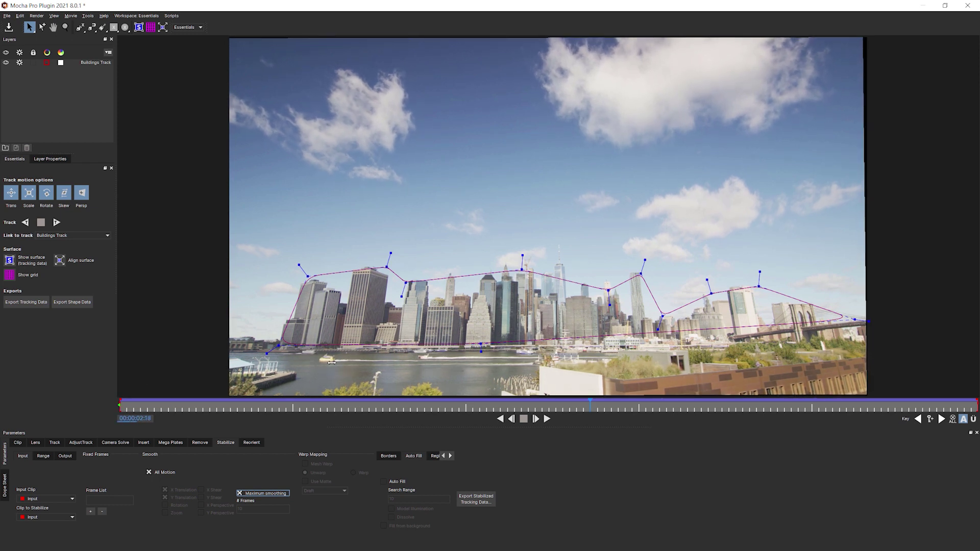
pyautogui.press('Home')
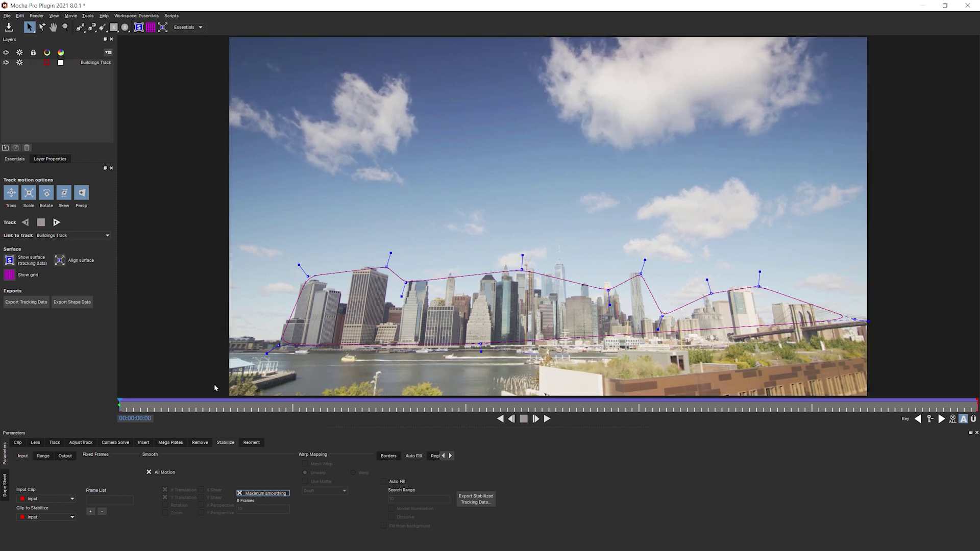
pyautogui.moveTo(260, 403); pyautogui.dragTo(977, 391)
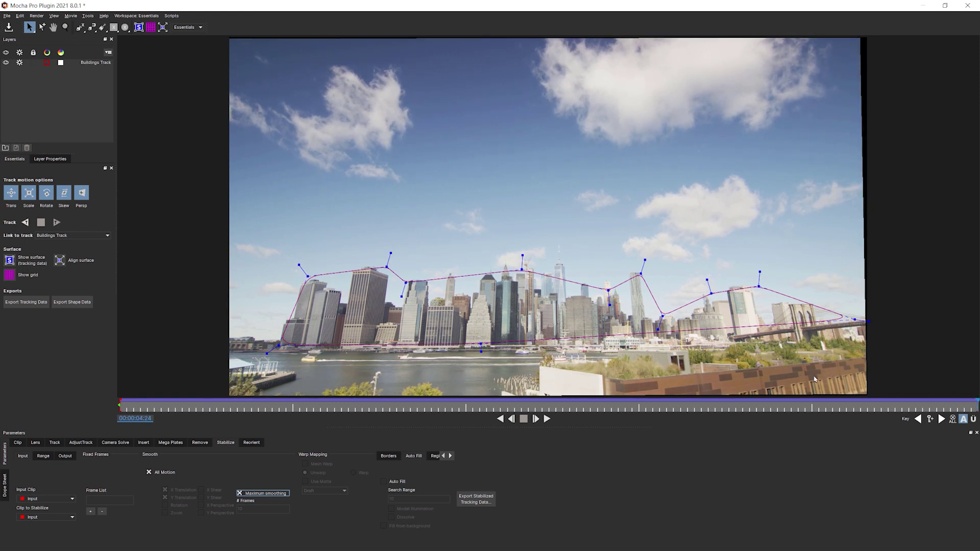
pyautogui.press('Home')
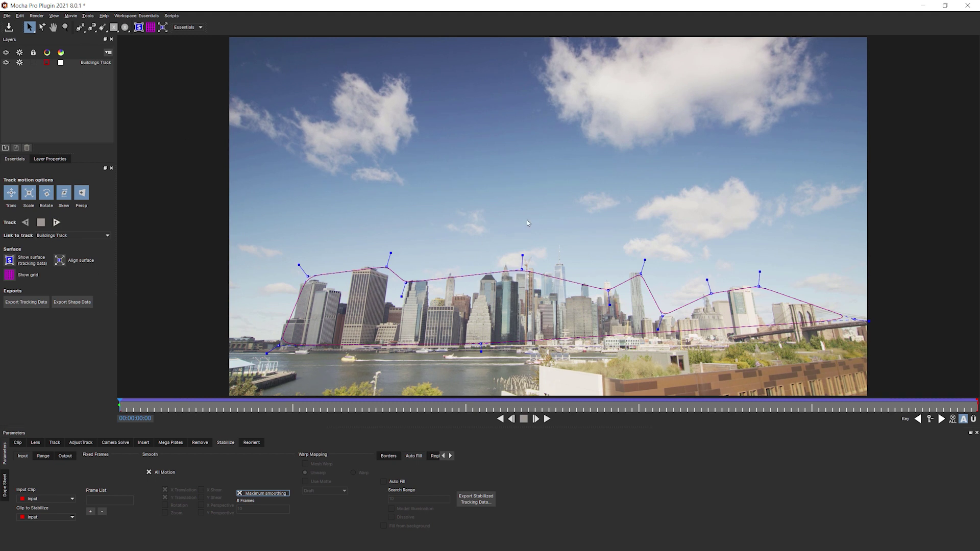
# - Draw an X+ spline shape around the bottom-right foreground rooftop and track it forward to 00:00:04:24
pyautogui.click(63, 443)
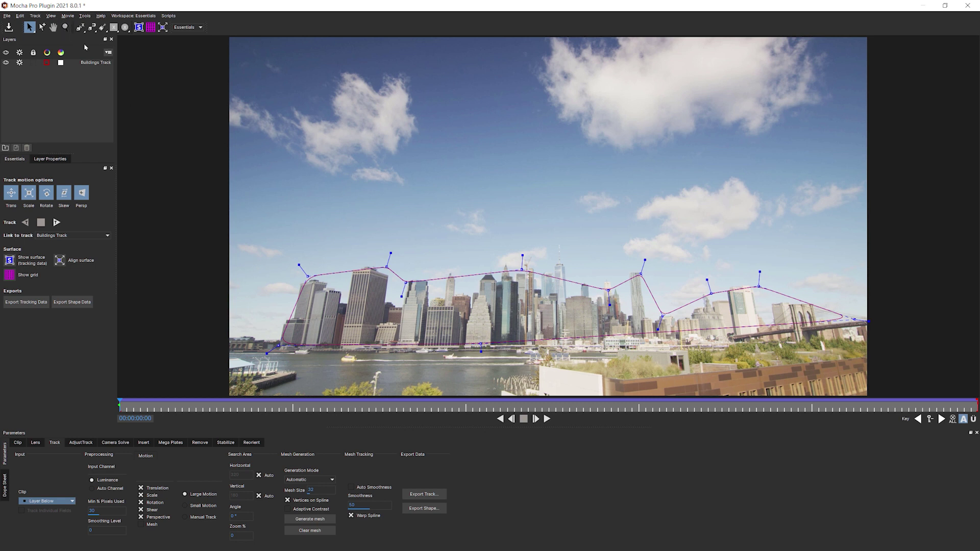
pyautogui.moveTo(80, 28); pyautogui.dragTo(81, 53)
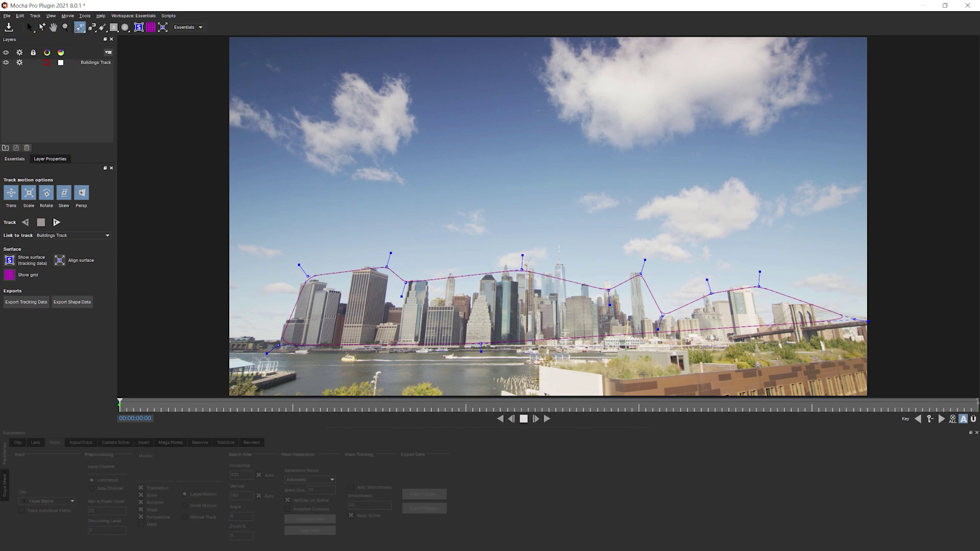
pyautogui.click(707, 378)
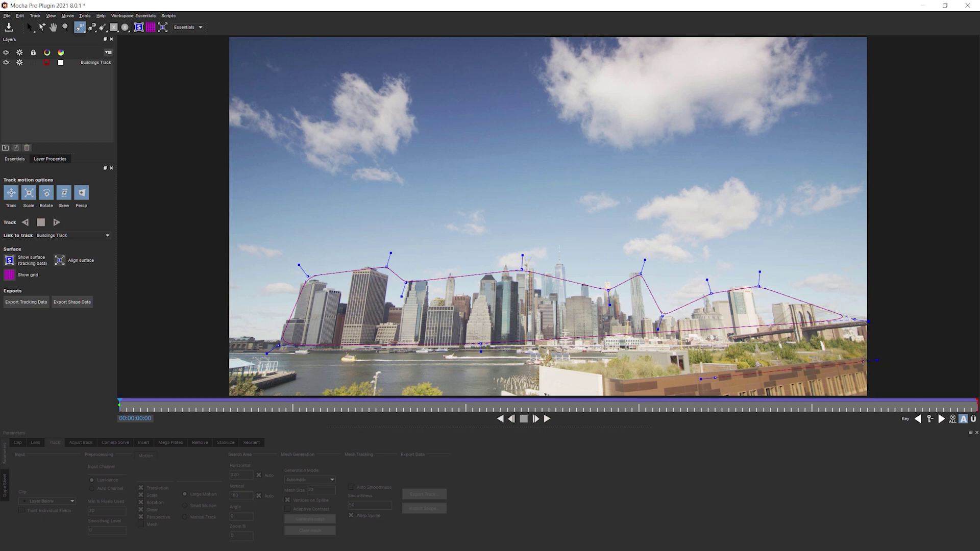
pyautogui.click(863, 361)
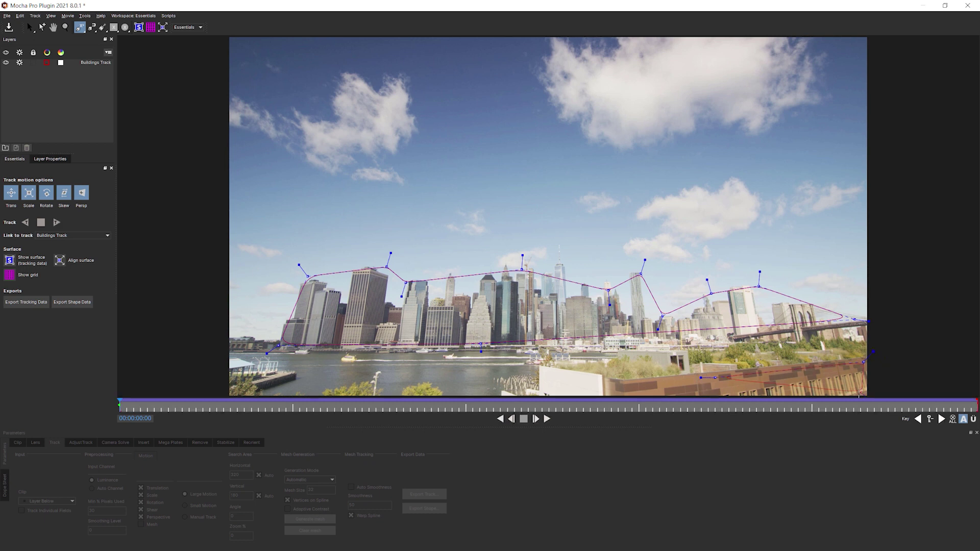
pyautogui.rightClick(731, 389)
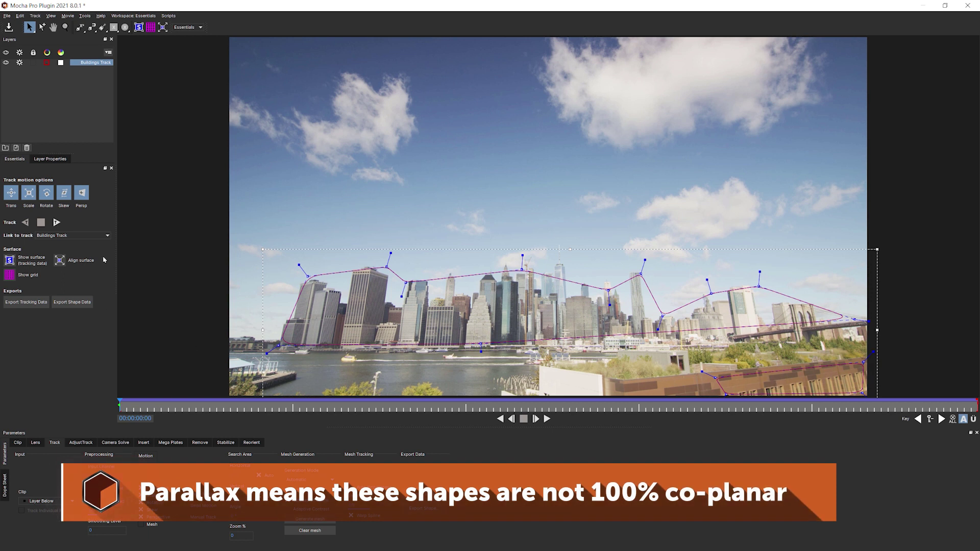
pyautogui.click(57, 222)
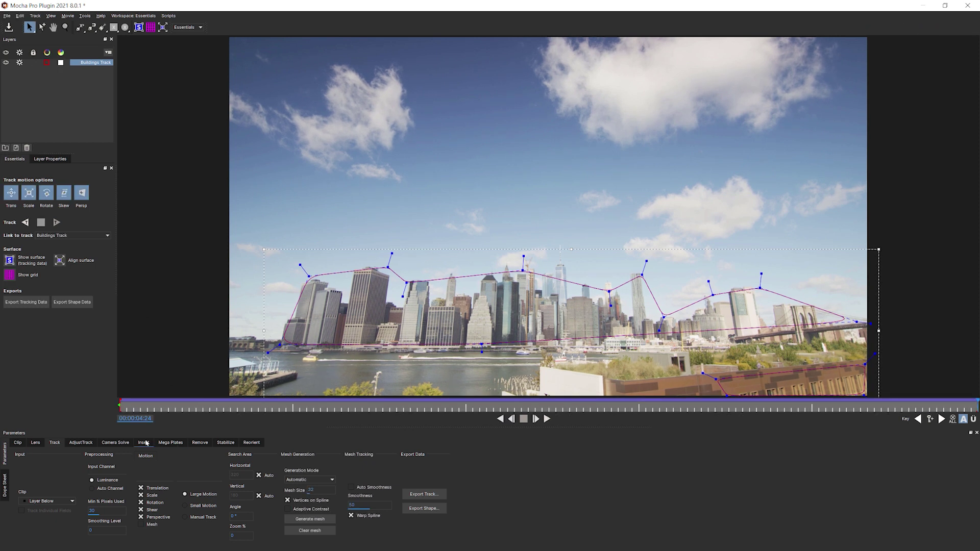
# - Play and scrub the Stabilize result driven by both shapes, then save the Mocha project
pyautogui.click(225, 443)
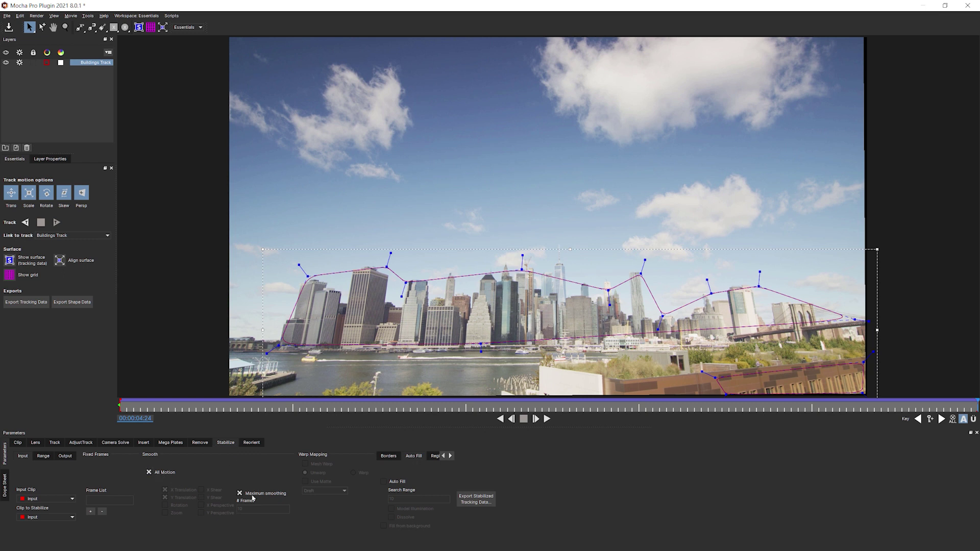
pyautogui.click(547, 420)
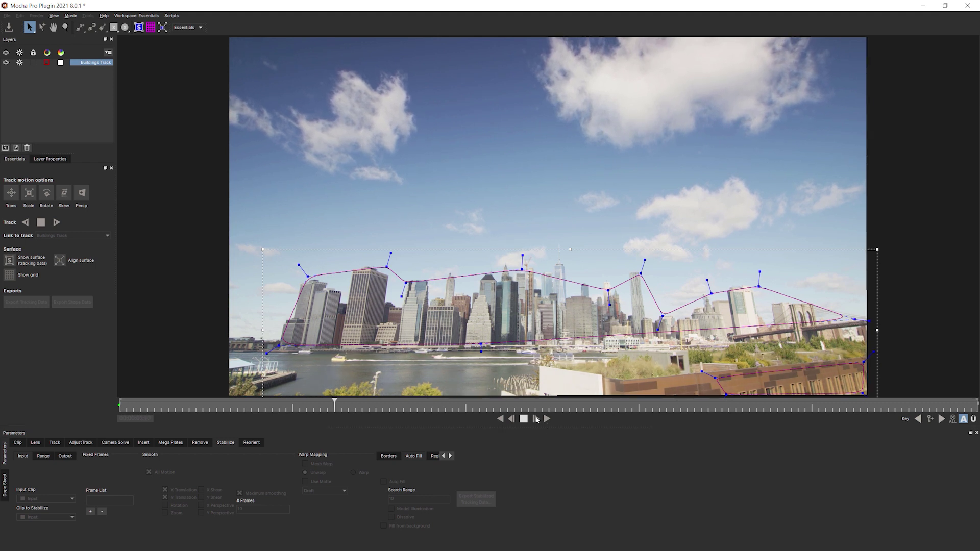
pyautogui.click(524, 418)
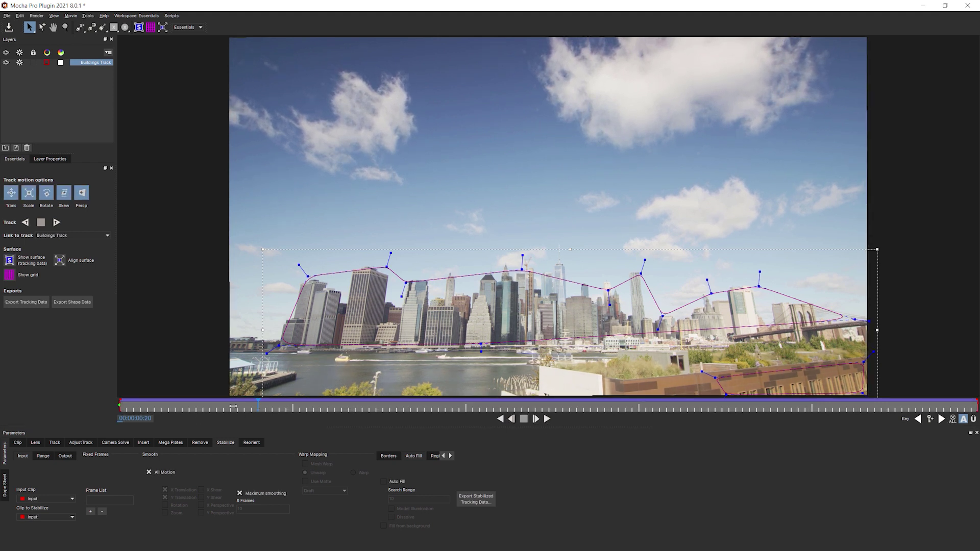
pyautogui.moveTo(233, 407); pyautogui.dragTo(127, 406)
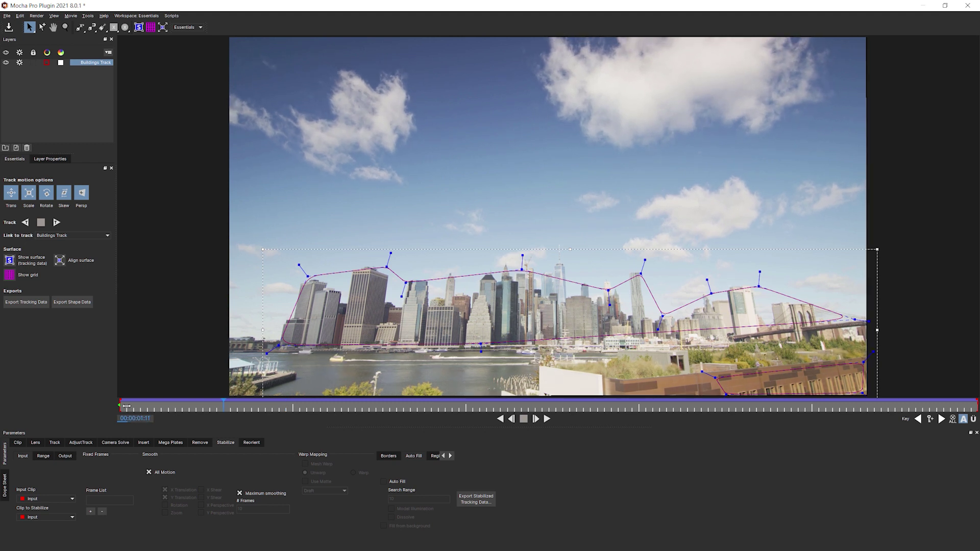
pyautogui.press('space')
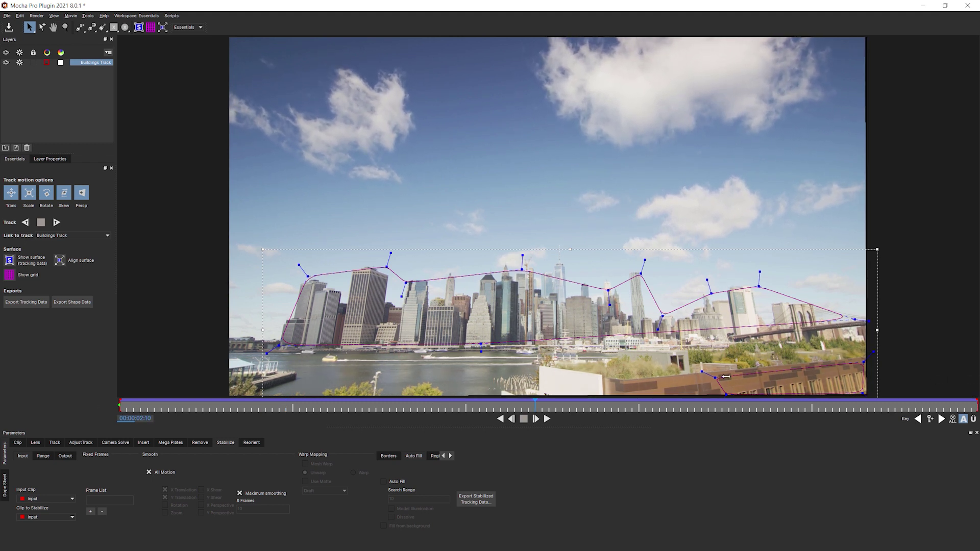
pyautogui.click(129, 408)
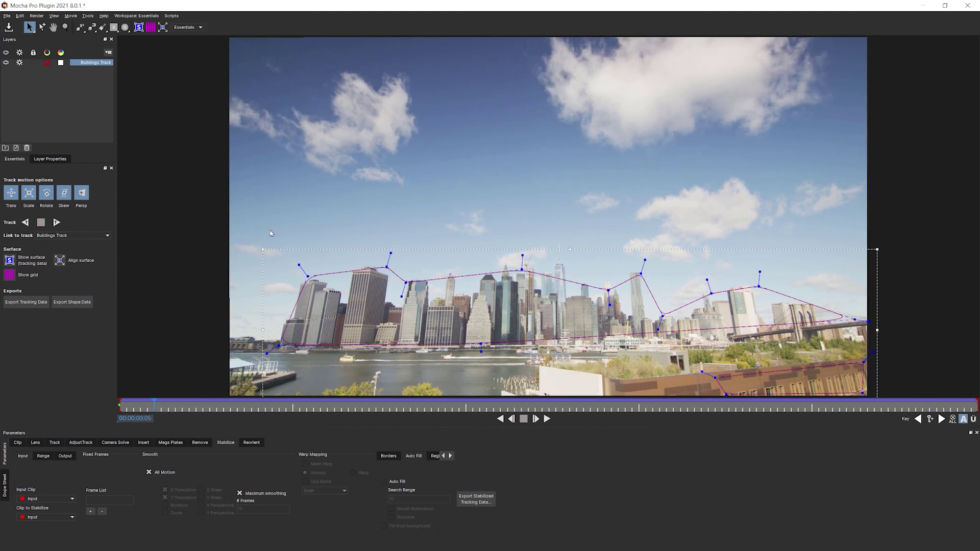
pyautogui.click(15, 26)
# - Exit Mocha and, under Module Renders, set Module to Stabilize with Render checked
pyautogui.click(6, 16)
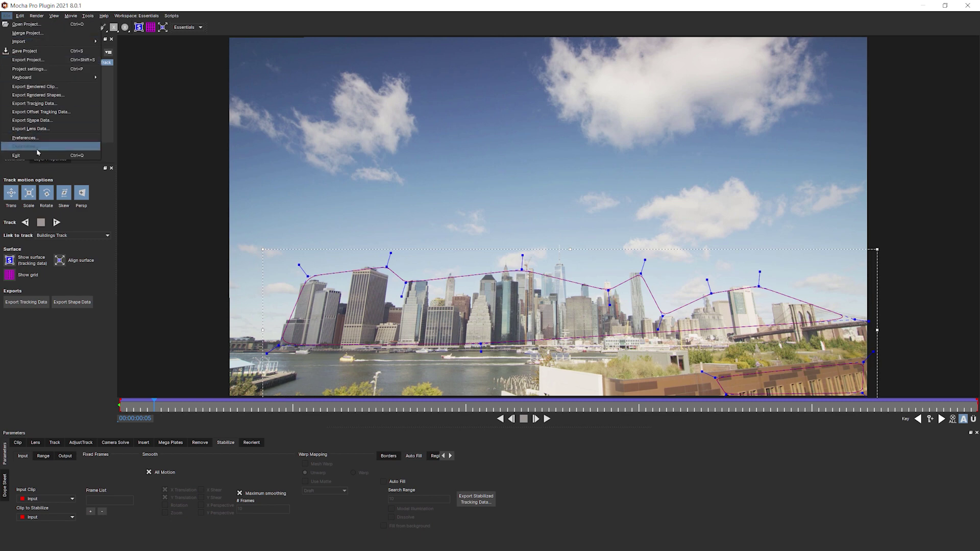
pyautogui.click(31, 154)
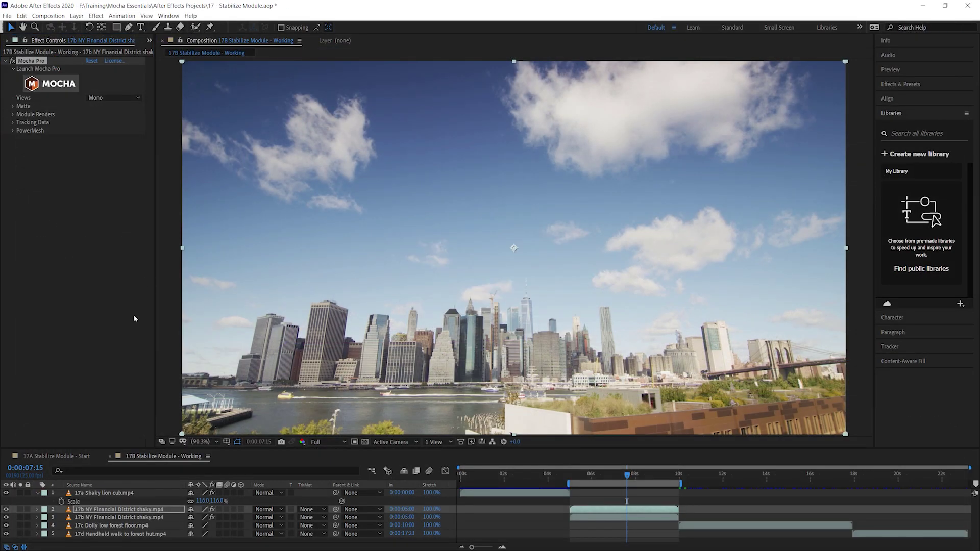
pyautogui.click(13, 114)
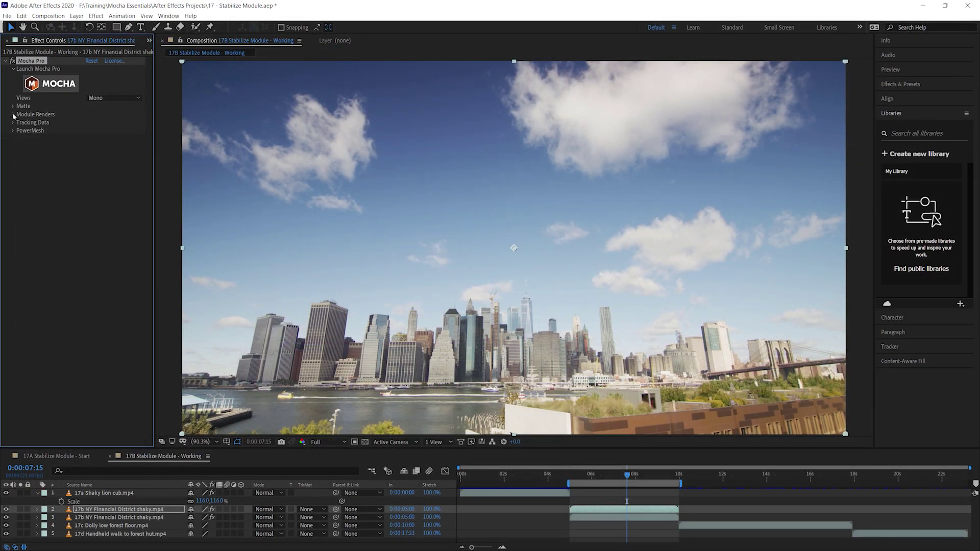
pyautogui.click(113, 131)
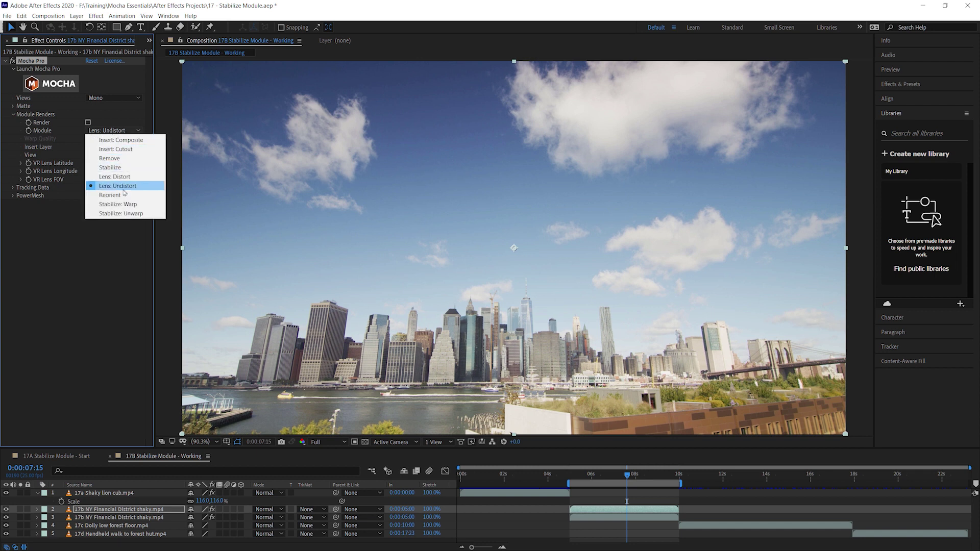
pyautogui.click(127, 169)
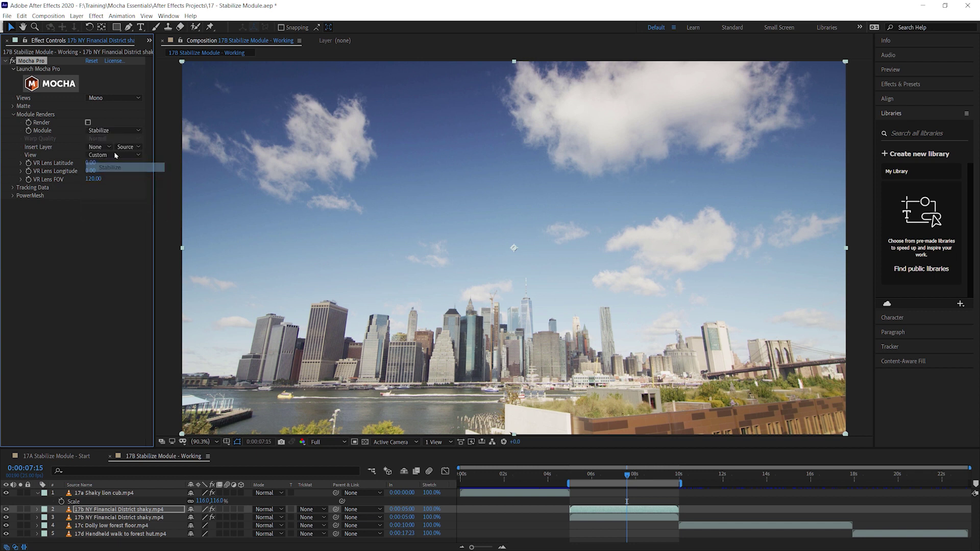
pyautogui.click(88, 123)
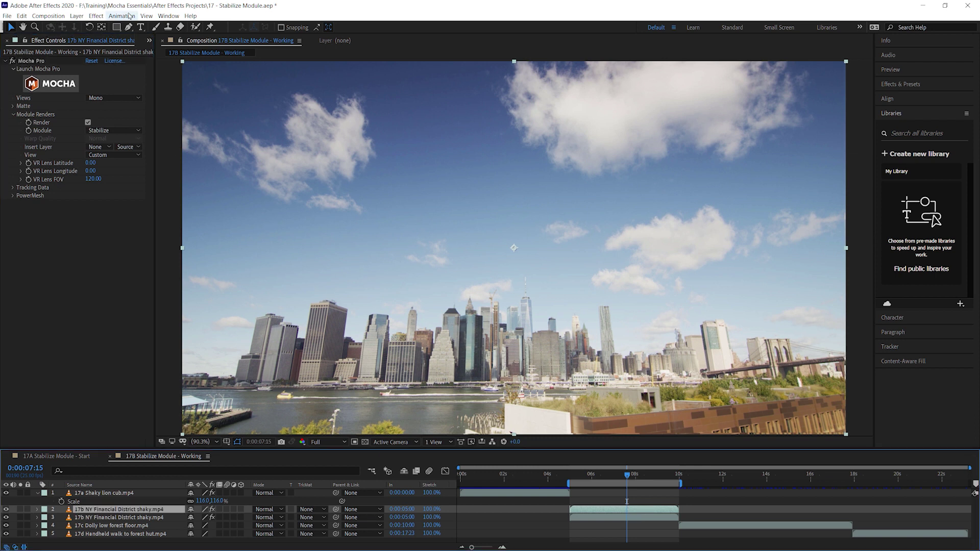
# - Apply S_WipeLine (50% wipe, 0° angle) to the Financial District layer and play the preview
pyautogui.click(95, 15)
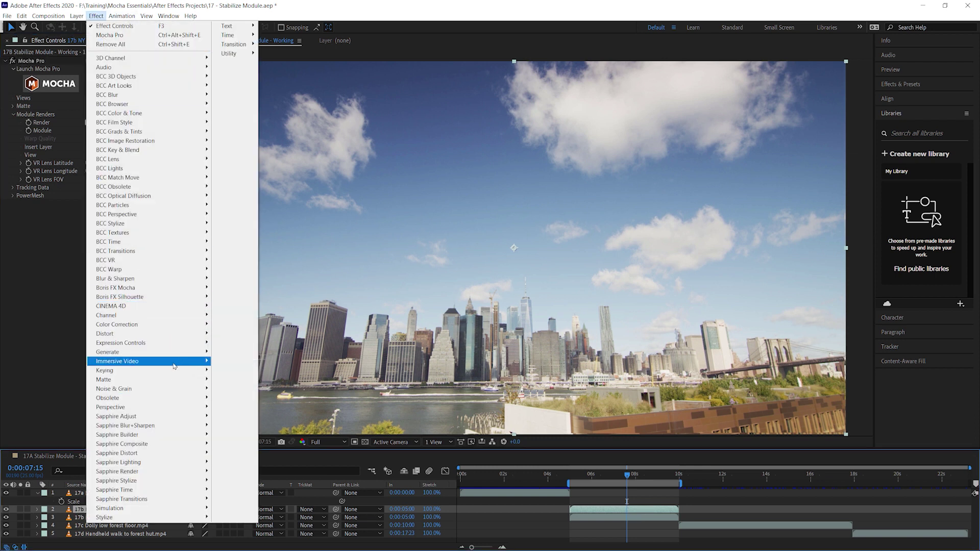
pyautogui.moveTo(176, 448)
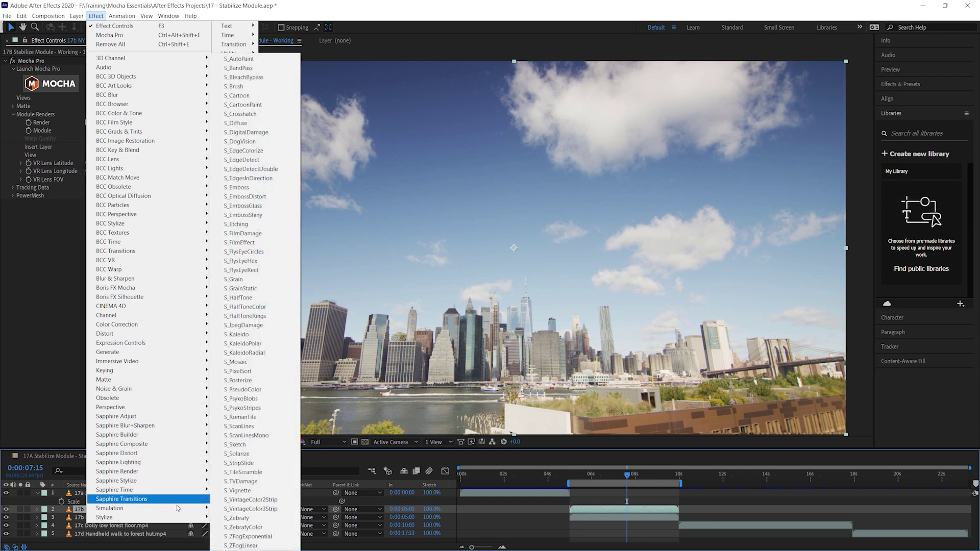
pyautogui.moveTo(228, 502)
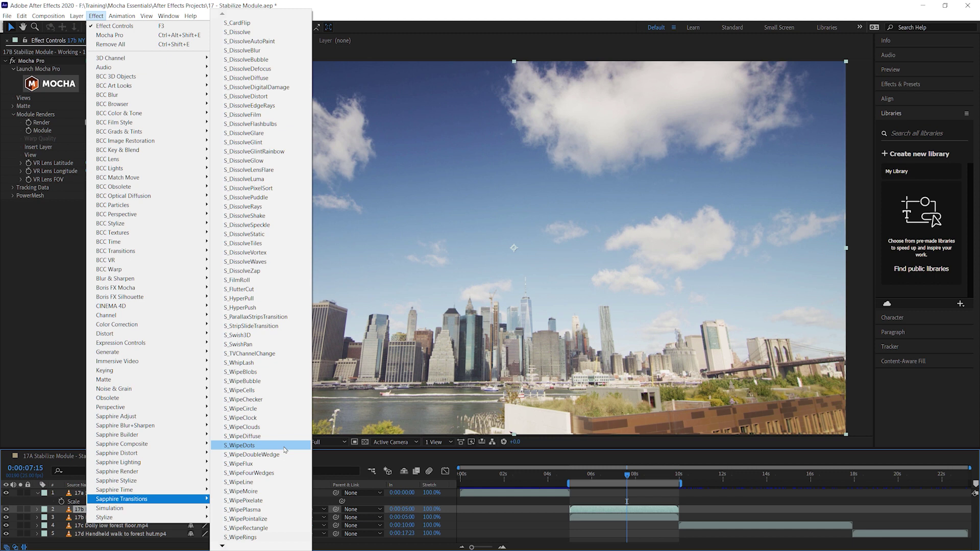
pyautogui.click(75, 209)
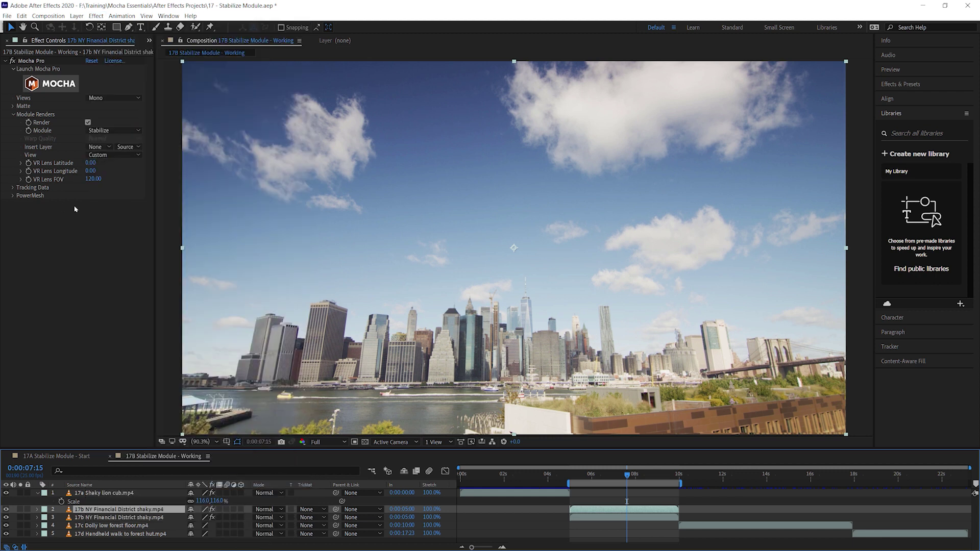
pyautogui.press('space')
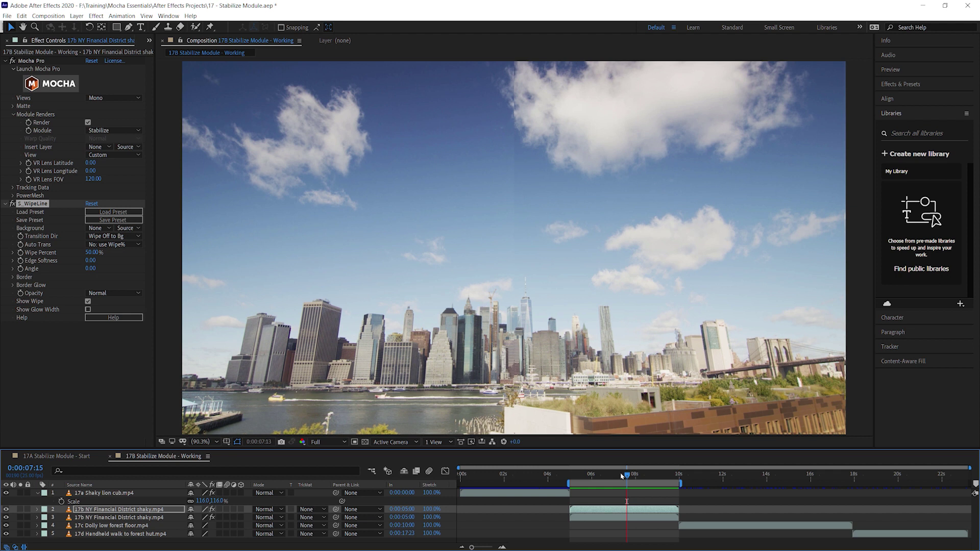
# - Stop playback, compare the wipe at several city-shot frames with Page Up/Down, then jump to the forest clip
pyautogui.press('space')
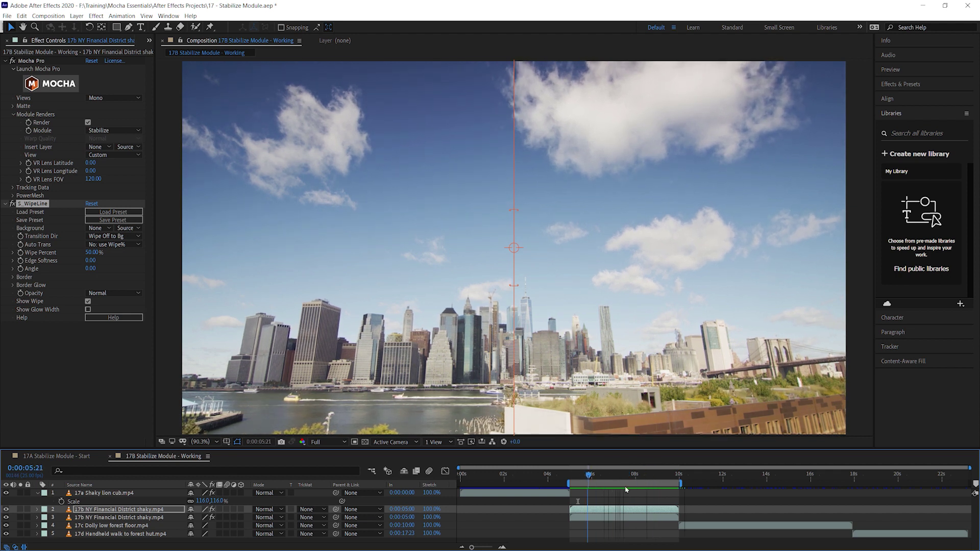
pyautogui.press('pageup')
pyautogui.press('pageup')
pyautogui.press('pageup')
pyautogui.press('pageup')
pyautogui.press('pageup')
pyautogui.press('pageup')
pyautogui.press('pageup')
pyautogui.press('pageup')
pyautogui.press('pageup')
pyautogui.press('pageup')
pyautogui.press('pageup')
pyautogui.press('pageup')
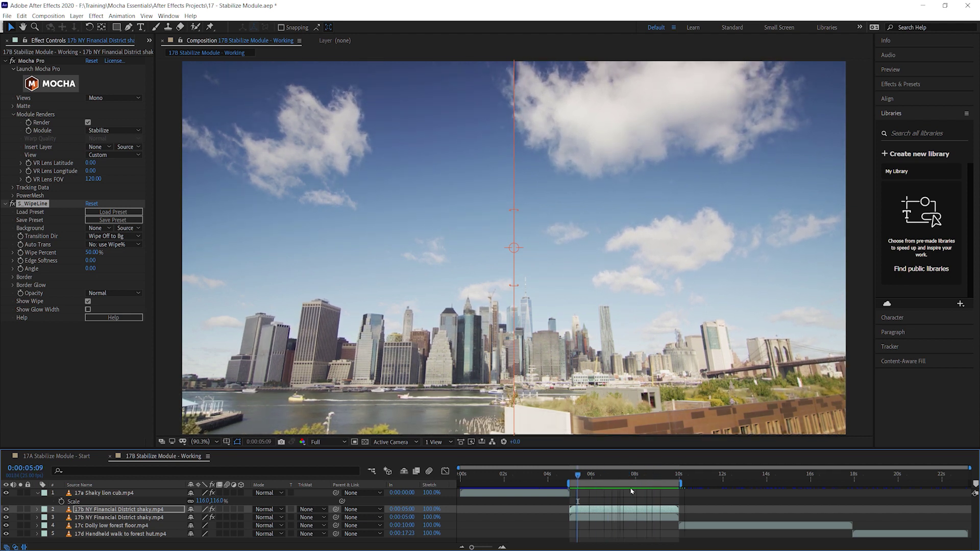
pyautogui.press('pagedown')
pyautogui.press('pagedown')
pyautogui.press('pagedown')
pyautogui.press('pagedown')
pyautogui.press('pagedown')
pyautogui.press('pagedown')
pyautogui.press('pagedown')
pyautogui.press('pagedown')
pyautogui.press('pagedown')
pyautogui.press('pagedown')
pyautogui.press('pagedown')
pyautogui.press('pagedown')
pyautogui.press('pagedown')
pyautogui.press('pagedown')
pyautogui.press('pagedown')
pyautogui.press('pagedown')
pyautogui.press('pagedown')
pyautogui.press('pagedown')
pyautogui.press('pagedown')
pyautogui.press('pagedown')
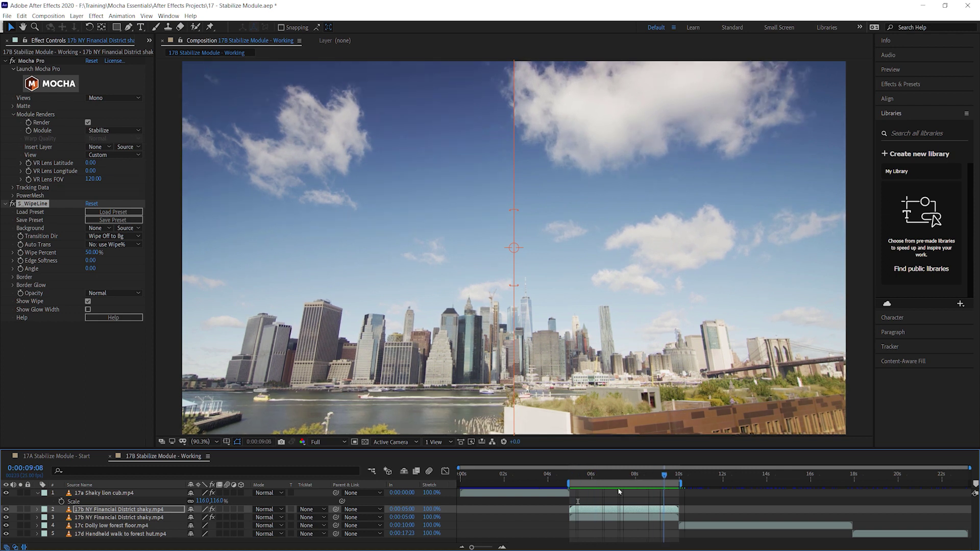
pyautogui.press('pageup')
pyautogui.press('pageup')
pyautogui.press('pageup')
pyautogui.press('pageup')
pyautogui.press('pageup')
pyautogui.press('pageup')
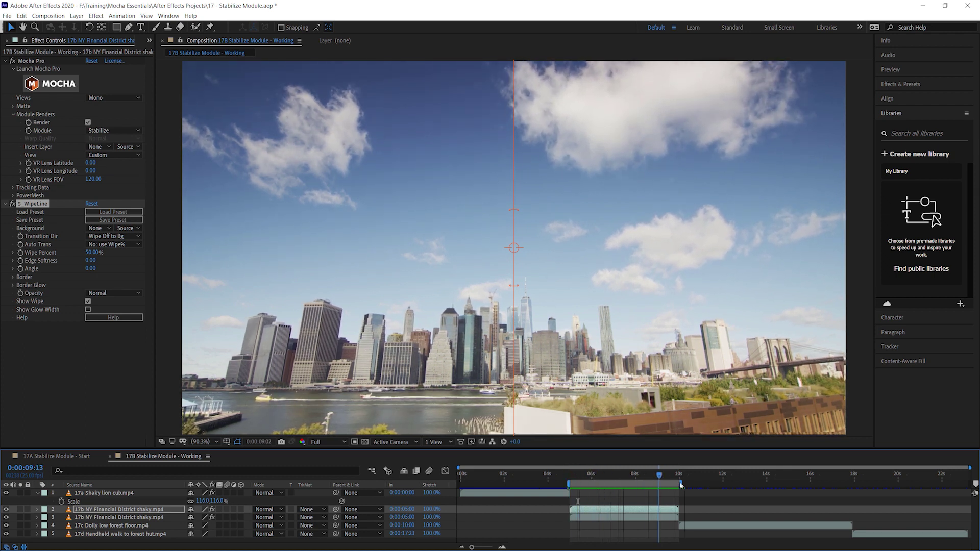
pyautogui.hotkey('shift', 'pagedown')
pyautogui.hotkey('shift', 'pagedown')
pyautogui.hotkey('shift', 'pagedown')
pyautogui.hotkey('shift', 'pagedown')
pyautogui.hotkey('shift', 'pagedown')
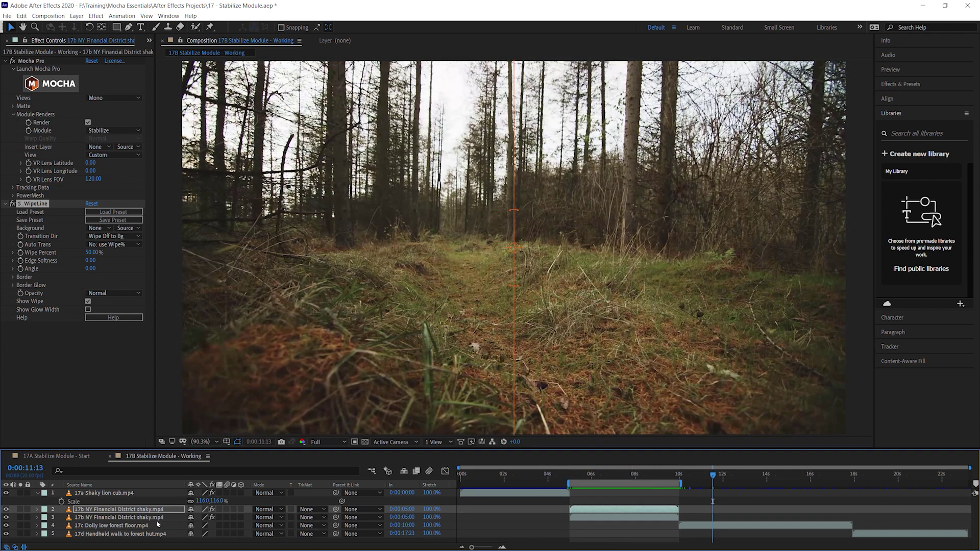
# - Select the forest dolly layer, fit the work area to it with Ctrl+Alt+B, and preview it
pyautogui.click(159, 526)
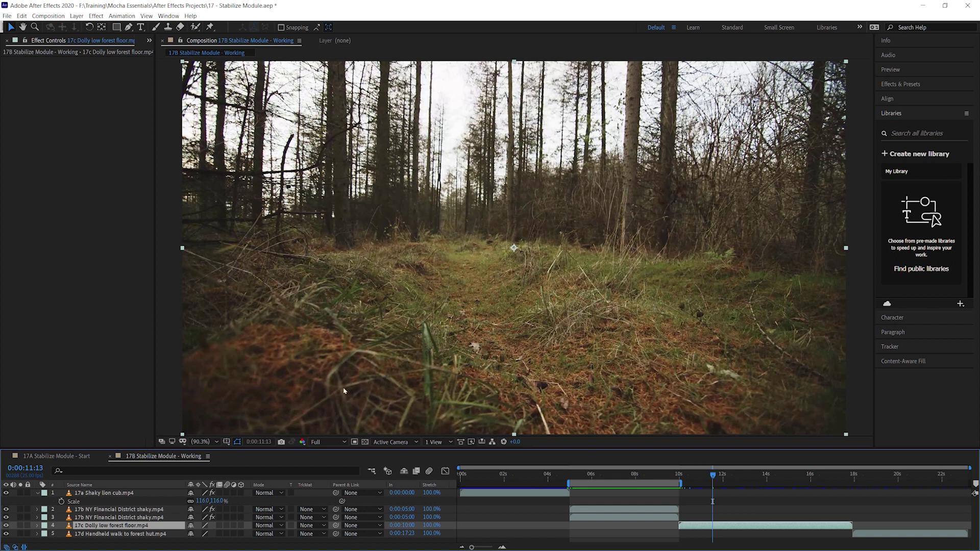
pyautogui.hotkey('ctrl', 'alt', 'b')
pyautogui.press('o')
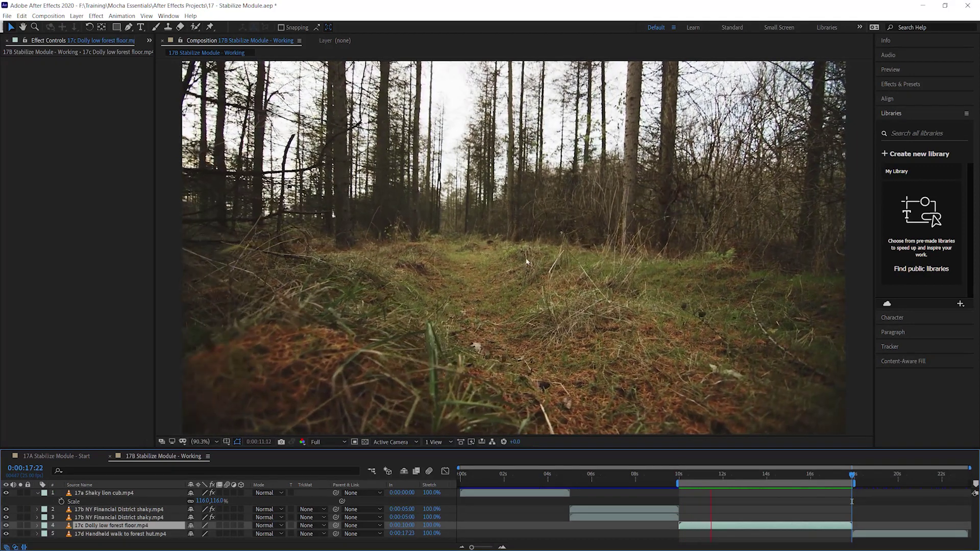
pyautogui.press('space')
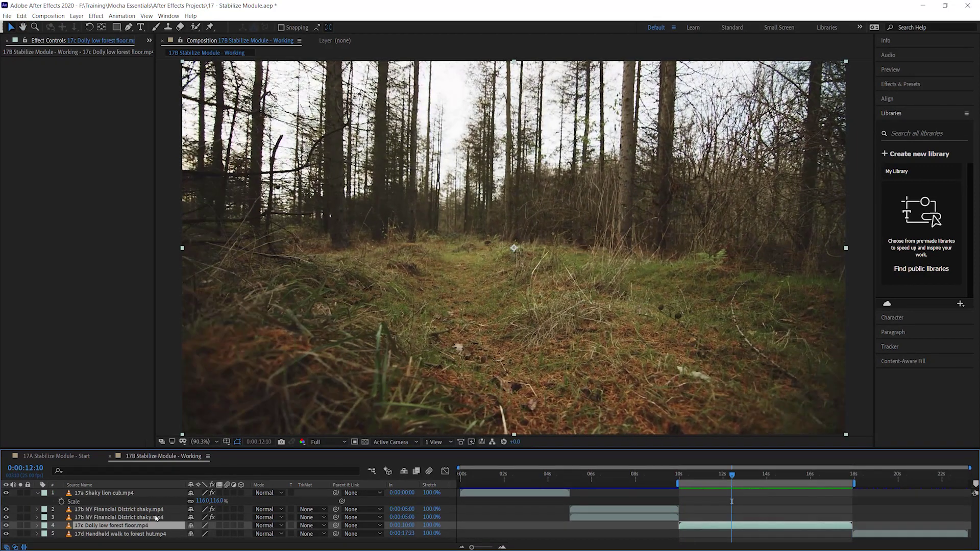
# - Apply Boris FX Mocha Pro to the forest clip and launch the Mocha workspace
pyautogui.click(96, 15)
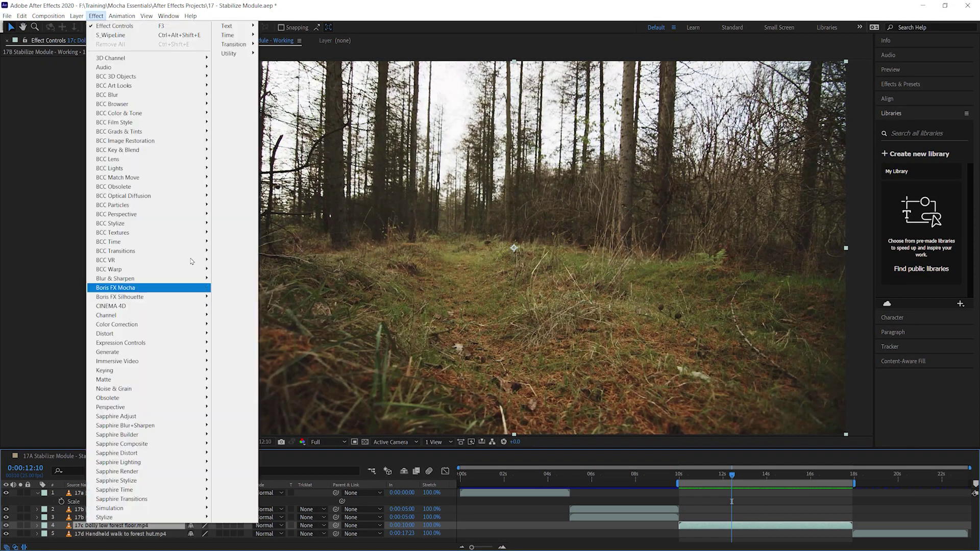
pyautogui.moveTo(194, 288)
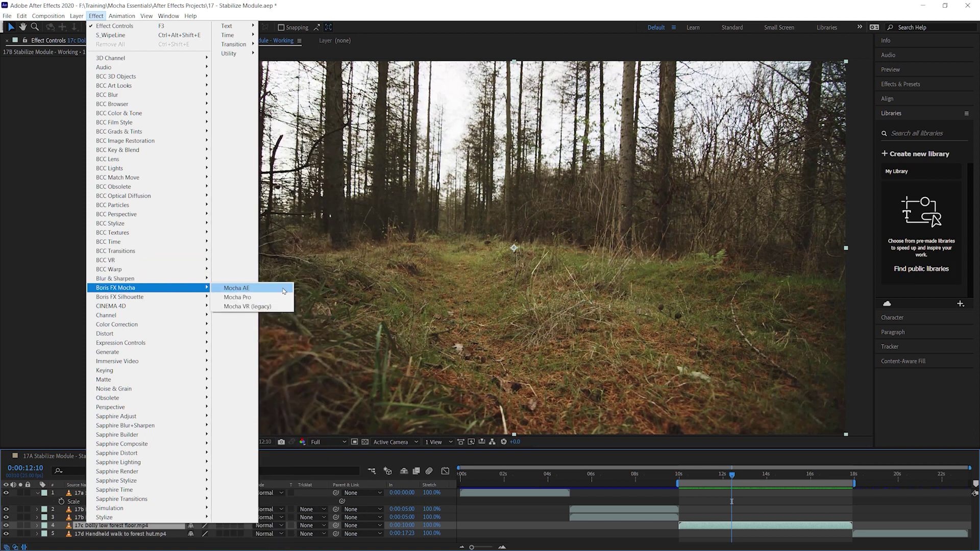
pyautogui.click(280, 300)
pyautogui.click(51, 86)
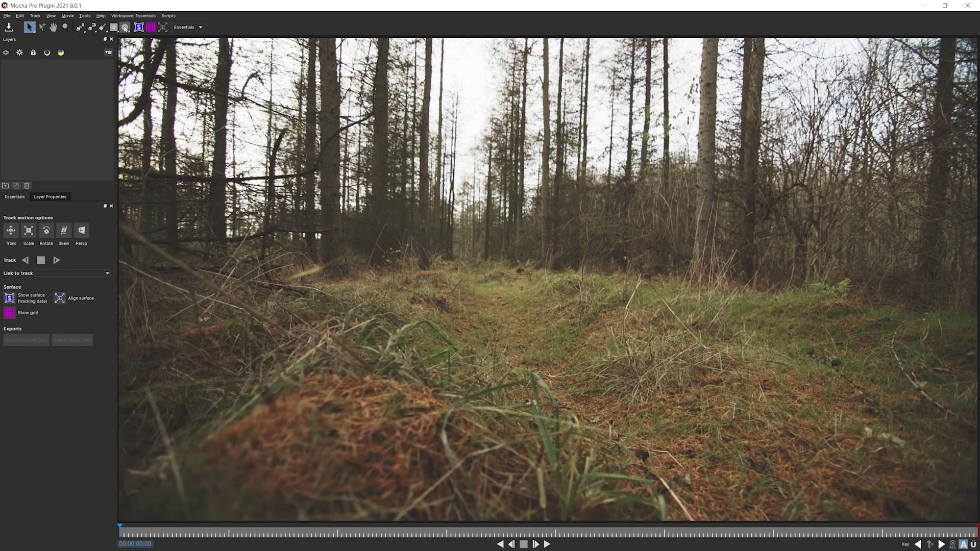
# - Draw a rectangle around the lower-right grass and colour its outline cyan #00ffff
pyautogui.click(113, 27)
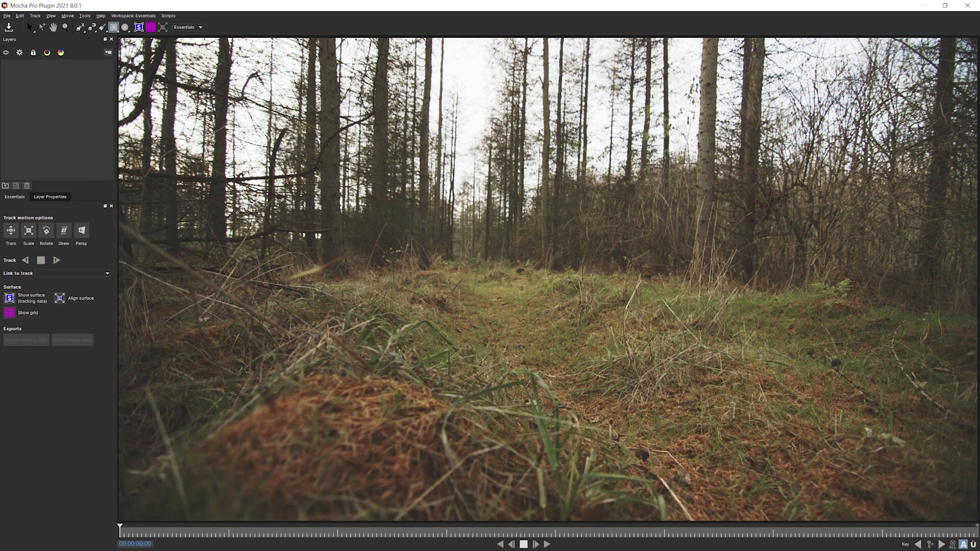
pyautogui.moveTo(674, 356)
pyautogui.mouseDown()
pyautogui.moveTo(854, 464)
pyautogui.moveTo(867, 500)
pyautogui.moveTo(885, 505)
pyautogui.mouseUp()
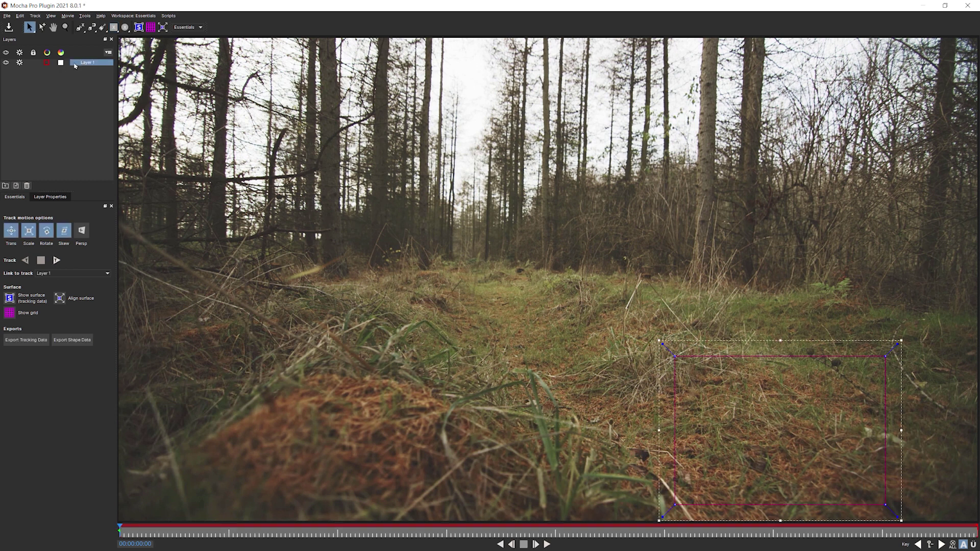
pyautogui.click(47, 62)
pyautogui.click(440, 229)
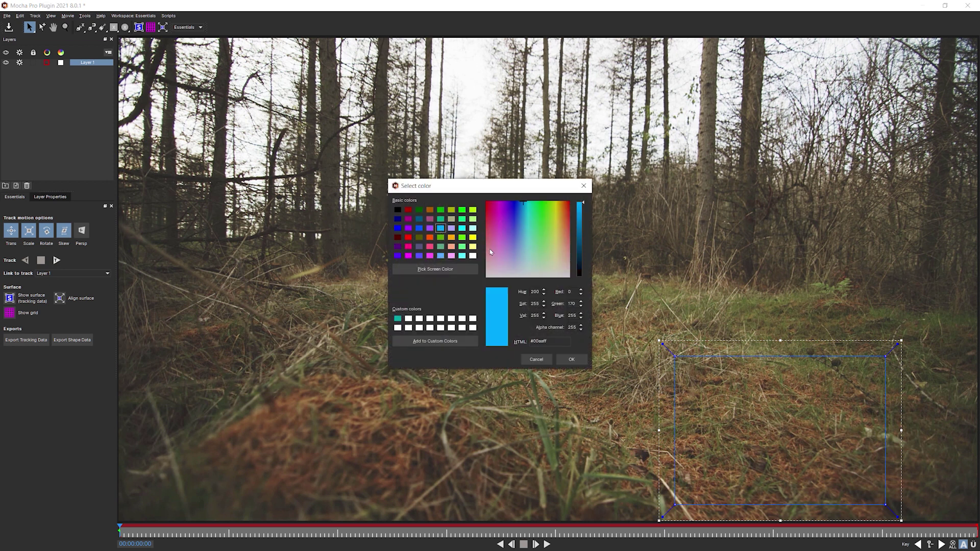
pyautogui.click(462, 228)
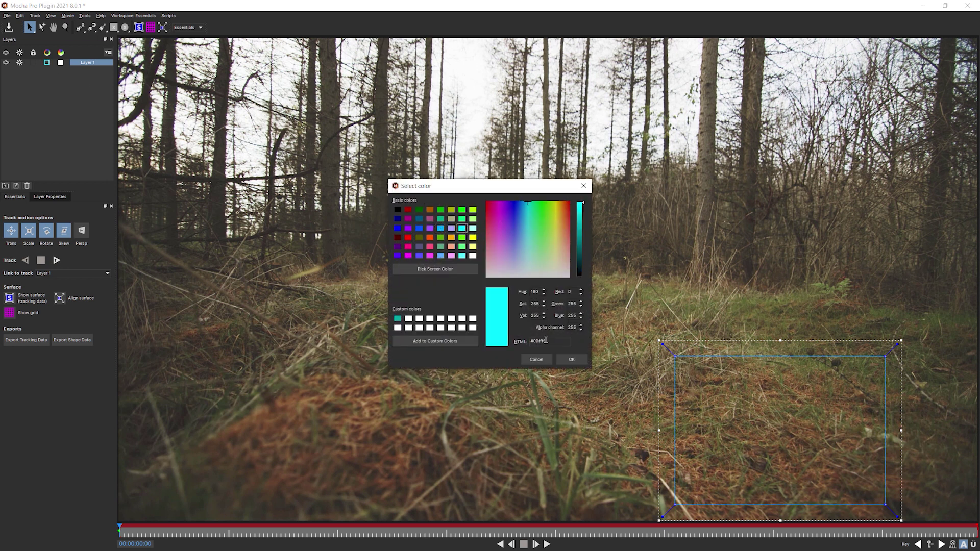
pyautogui.click(571, 359)
# - Rename the layer 'Foreground track' and draw a second rectangle around the mid-distance trees
pyautogui.doubleClick(86, 63)
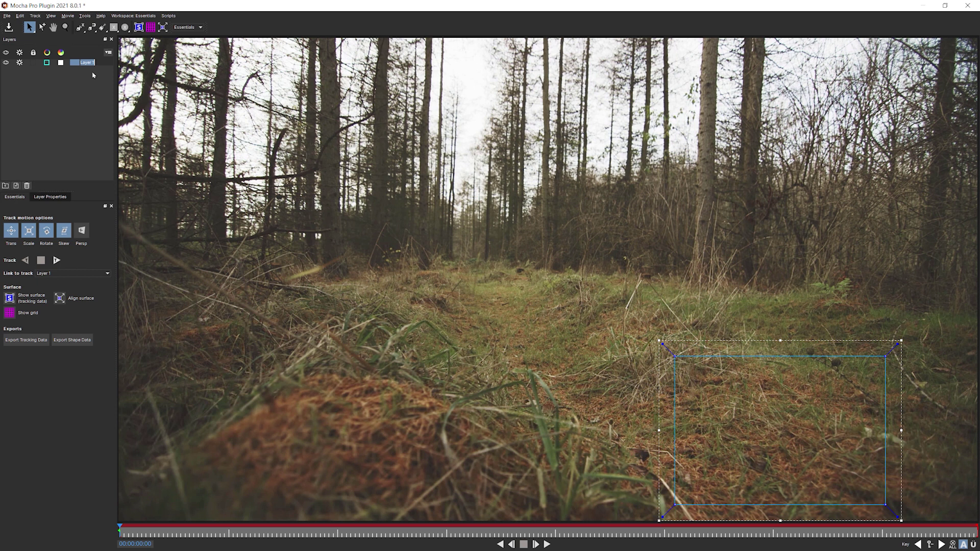
pyautogui.write('Foreground track')
pyautogui.press('Return')
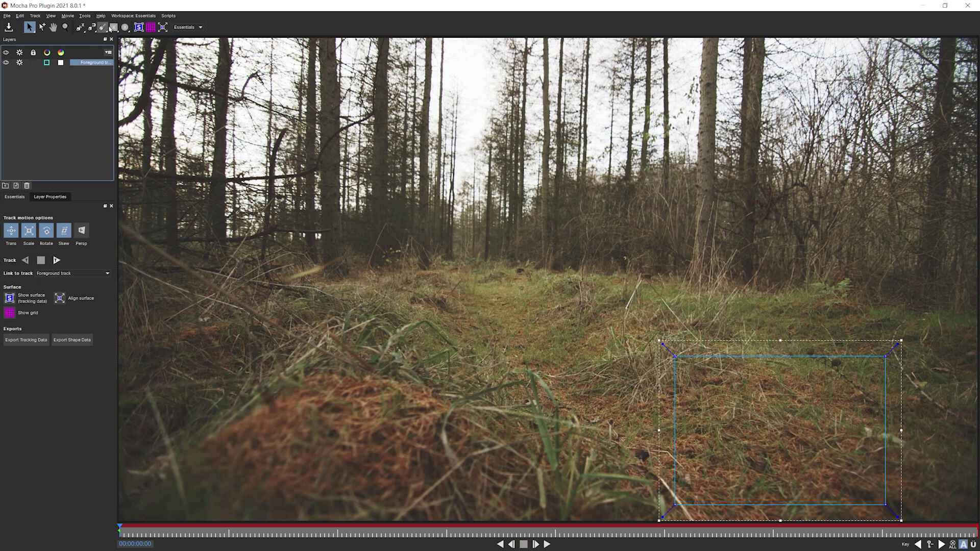
pyautogui.click(114, 28)
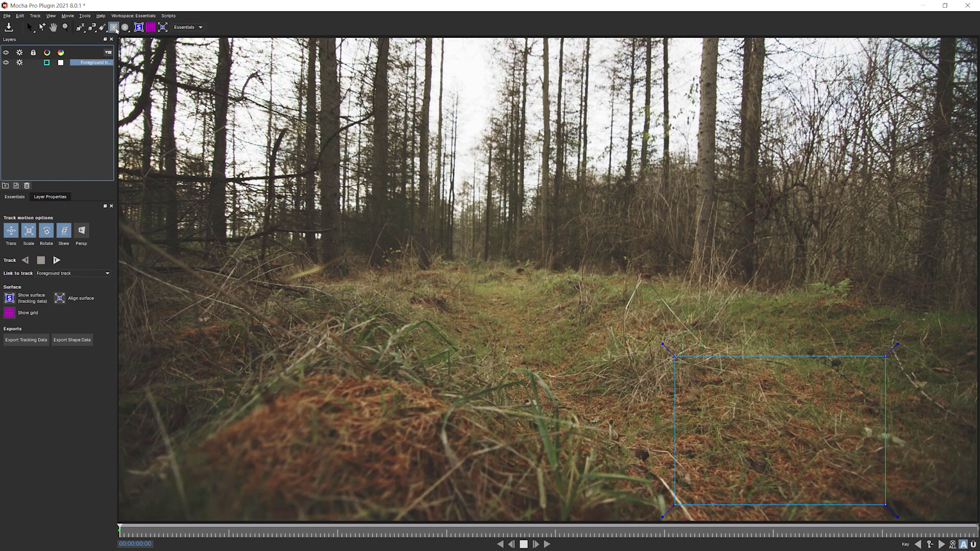
pyautogui.moveTo(509, 168); pyautogui.dragTo(675, 294)
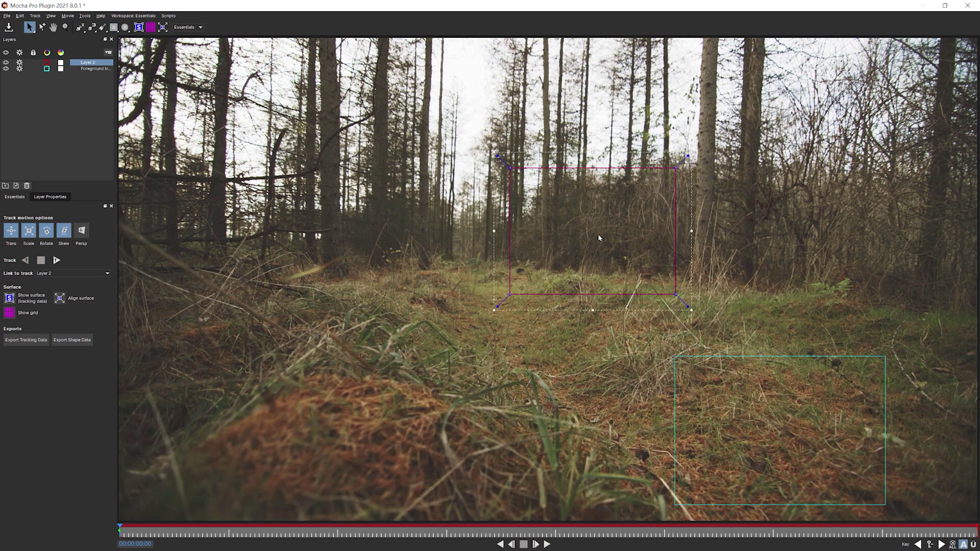
# - Rename Layer 2 to 'Mid distance Track' and widen the Layers panel to show full names
pyautogui.doubleClick(100, 60)
pyautogui.write('Mid')
pyautogui.write(' dist')
pyautogui.write('ance T')
pyautogui.write('rack')
pyautogui.press('Return')
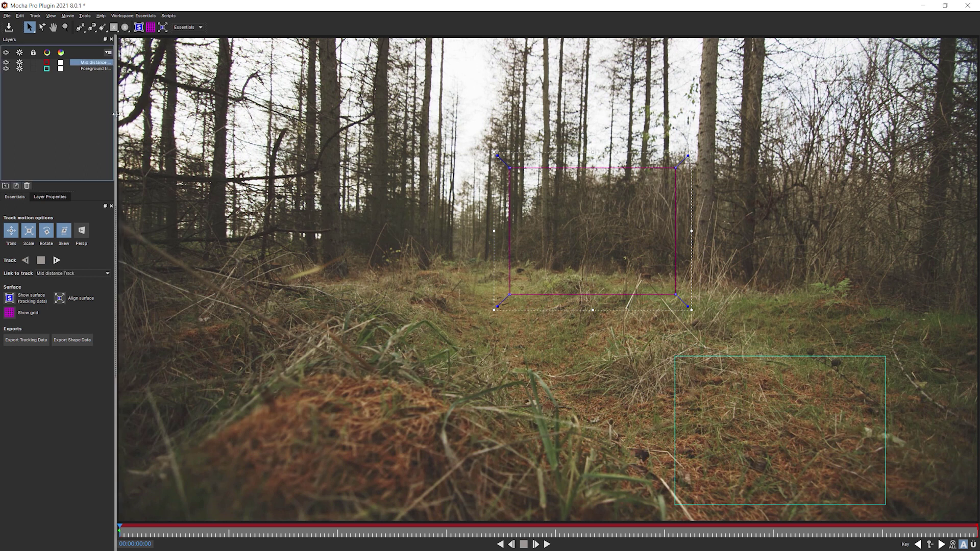
pyautogui.moveTo(116, 115); pyautogui.dragTo(140, 115)
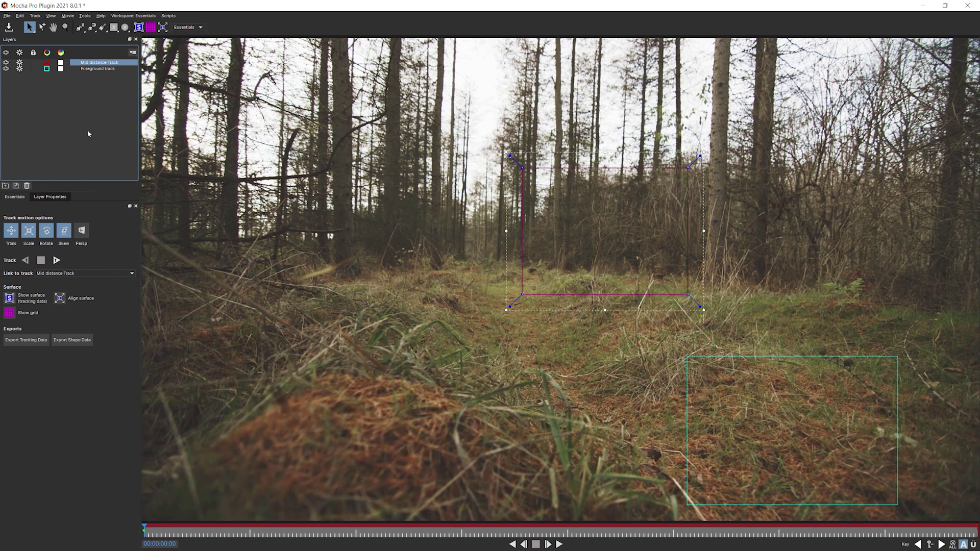
# - Set the Mid distance Track outline colour to orange #ff5500
pyautogui.click(48, 64)
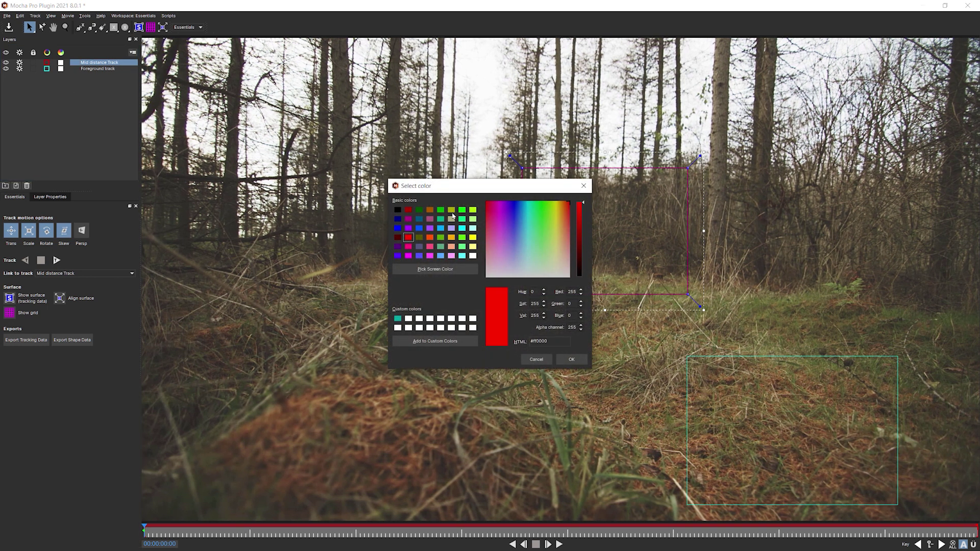
pyautogui.click(462, 218)
pyautogui.click(571, 359)
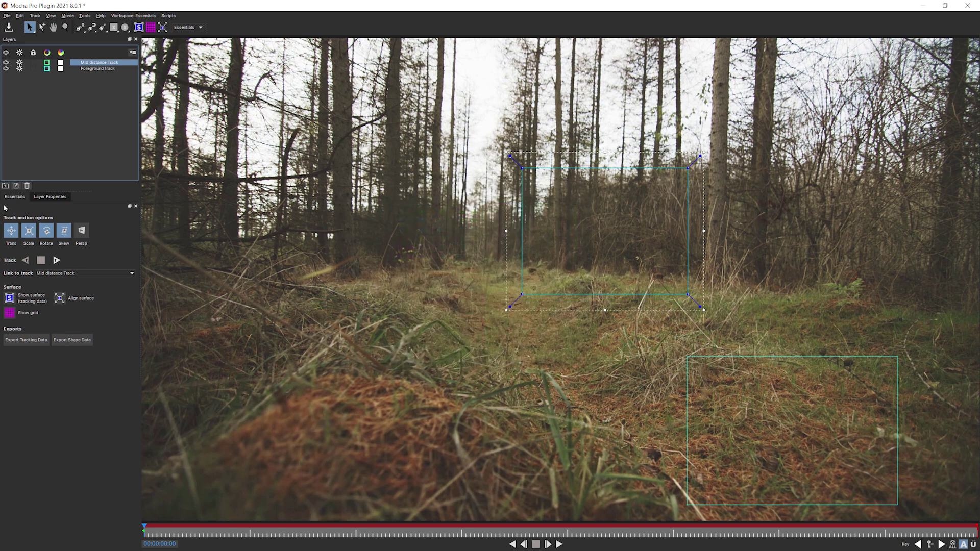
pyautogui.click(47, 63)
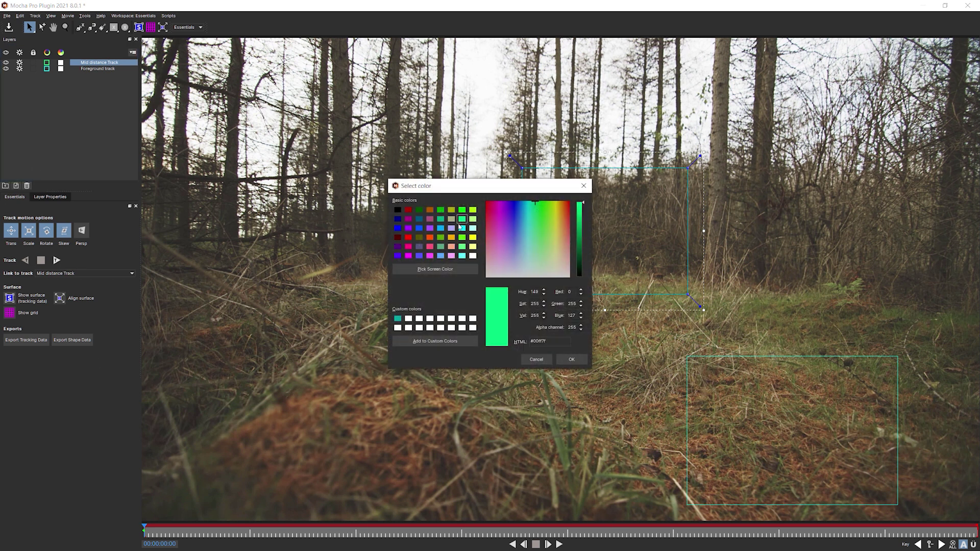
pyautogui.click(473, 239)
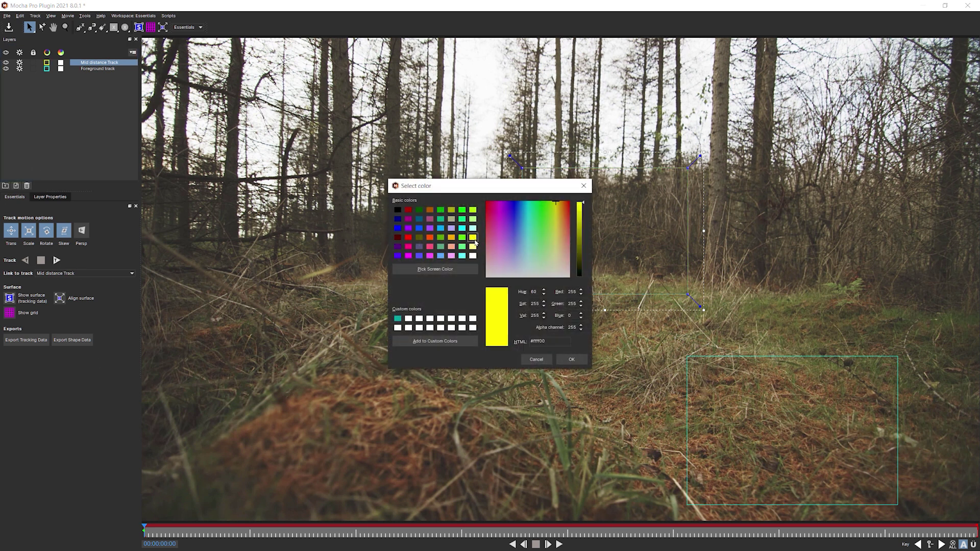
pyautogui.click(430, 237)
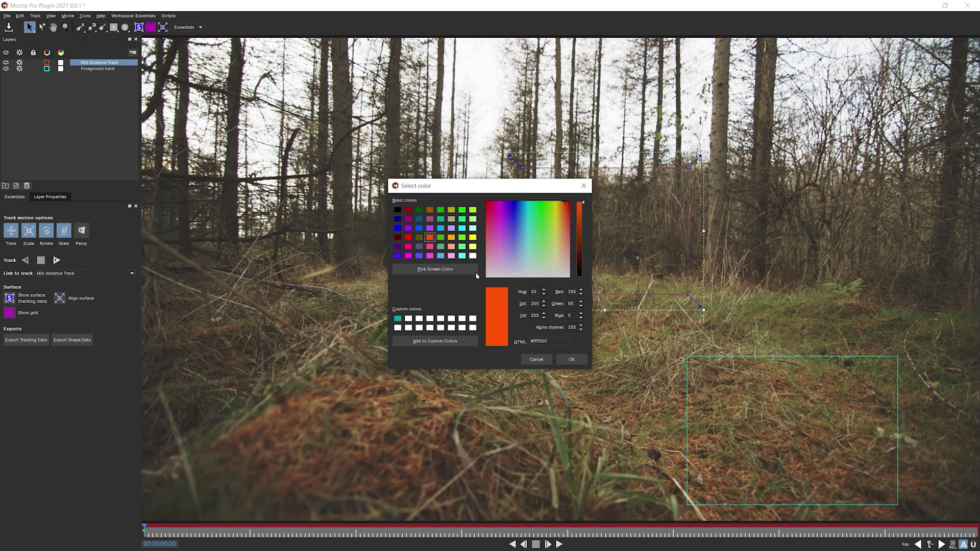
pyautogui.click(567, 358)
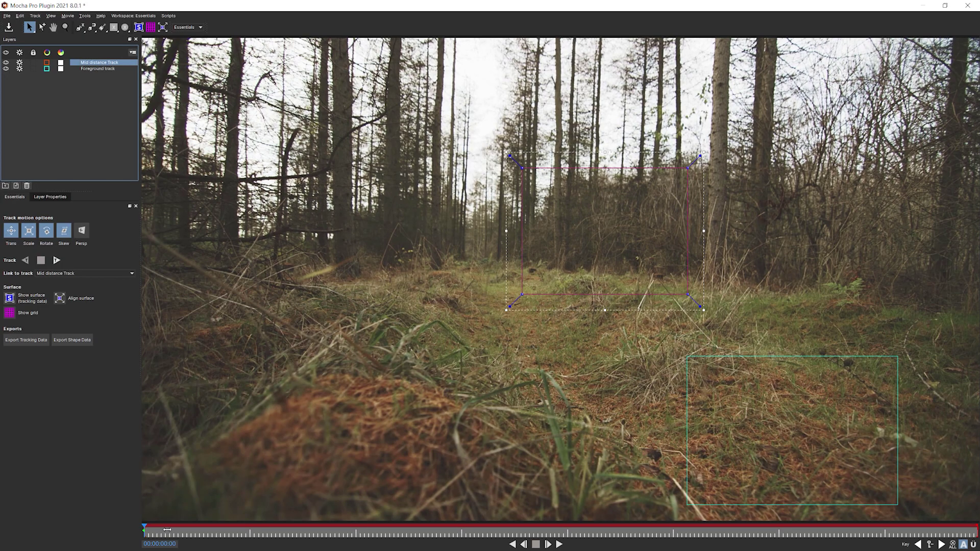
# - Set Link to track to None for the mid-distance and foreground layers
pyautogui.moveTo(167, 531); pyautogui.dragTo(101, 536)
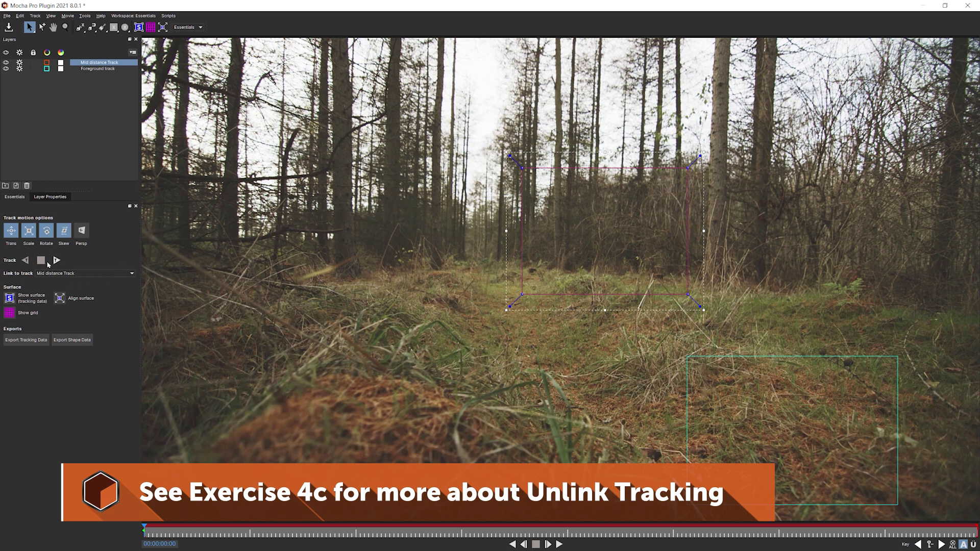
pyautogui.click(61, 275)
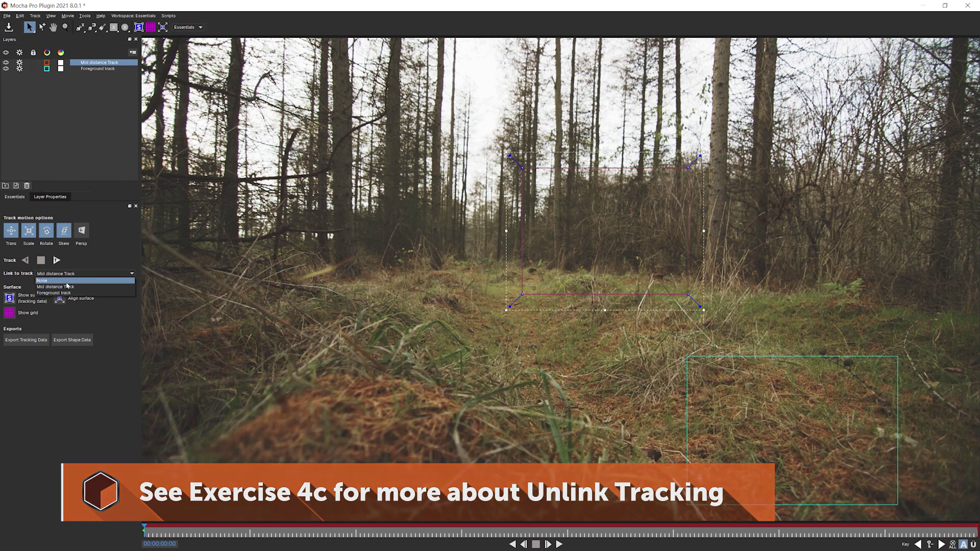
pyautogui.click(80, 280)
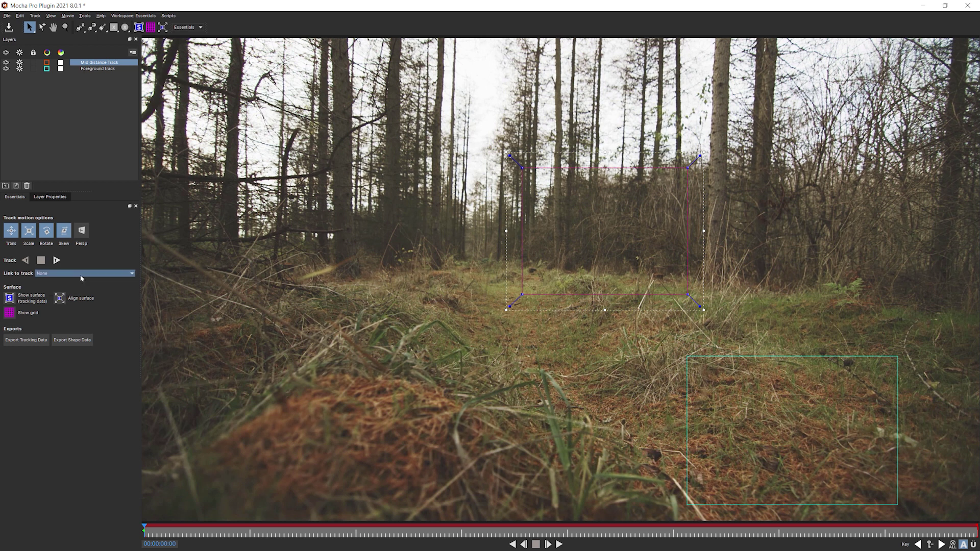
pyautogui.click(97, 68)
pyautogui.click(73, 274)
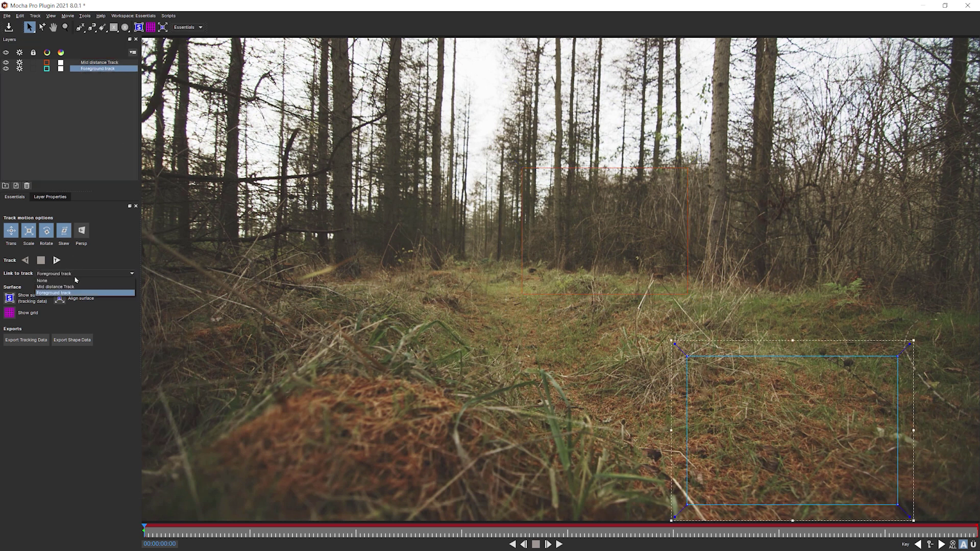
pyautogui.click(71, 287)
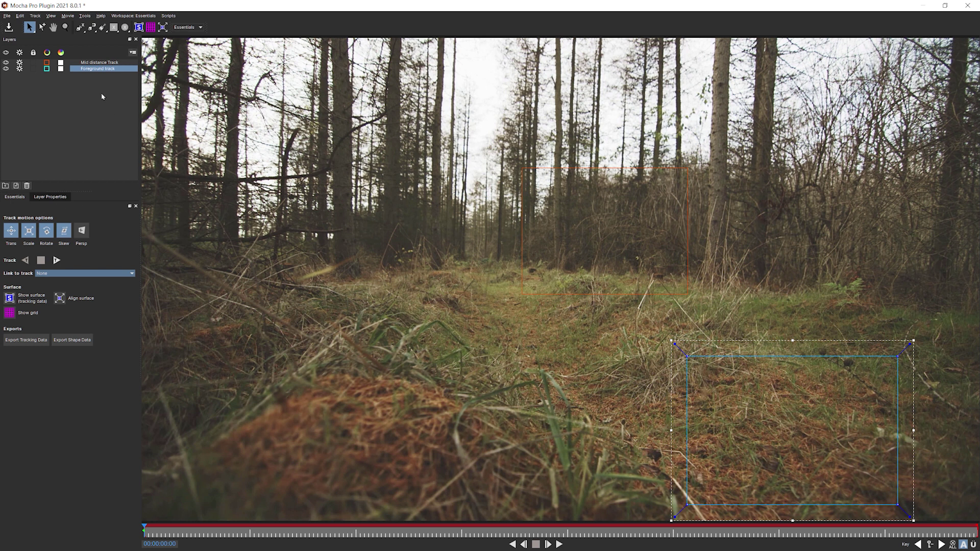
# - Turn off Skew for Mid distance Track and Foreground track, and show the surface grid
pyautogui.click(89, 64)
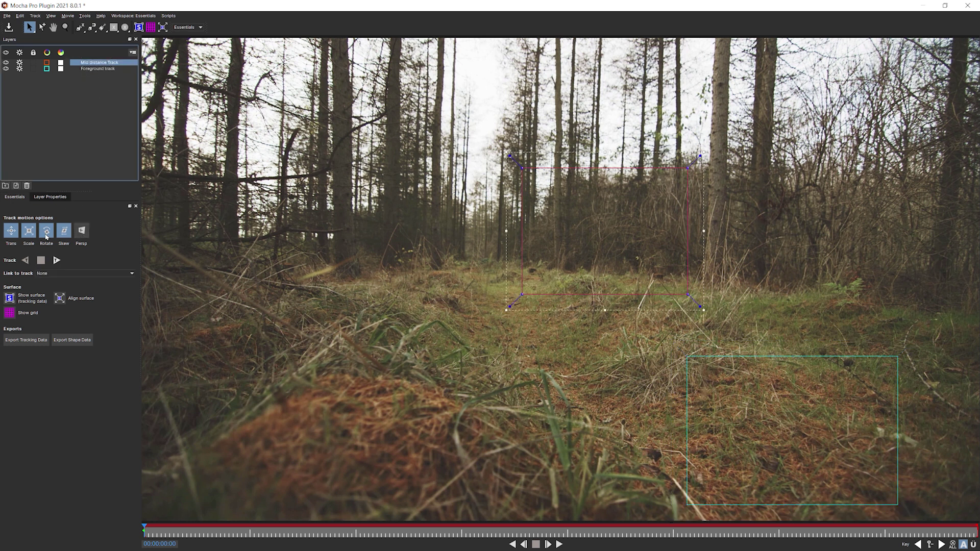
pyautogui.click(67, 233)
pyautogui.click(92, 68)
pyautogui.click(64, 236)
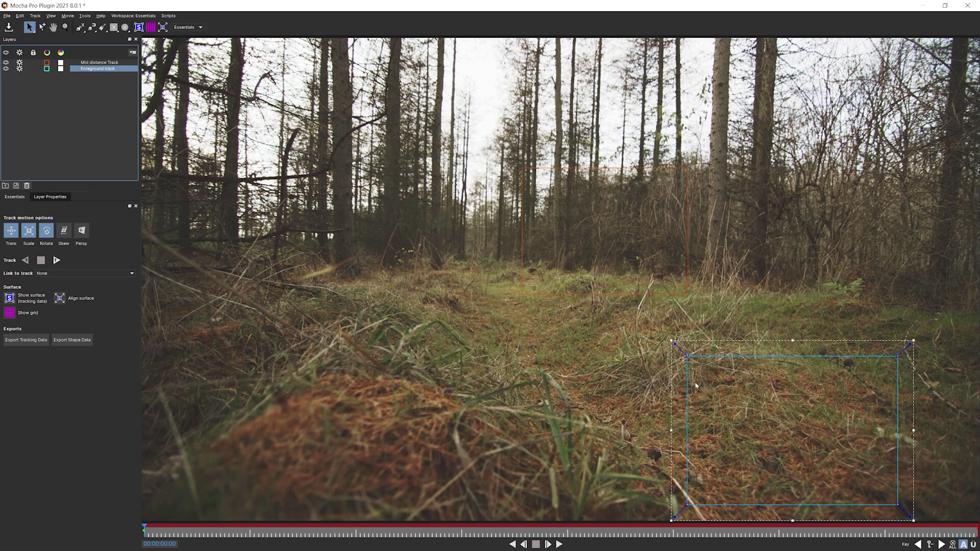
pyautogui.click(151, 27)
# - Track the Mid distance Track layer forward through the clip, then scrub back over early frames
pyautogui.click(101, 63)
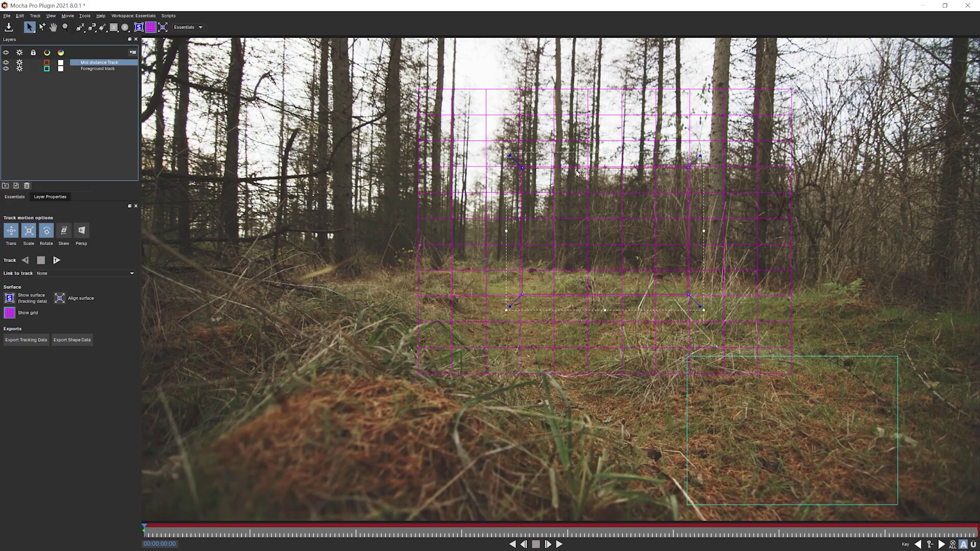
pyautogui.press('t')
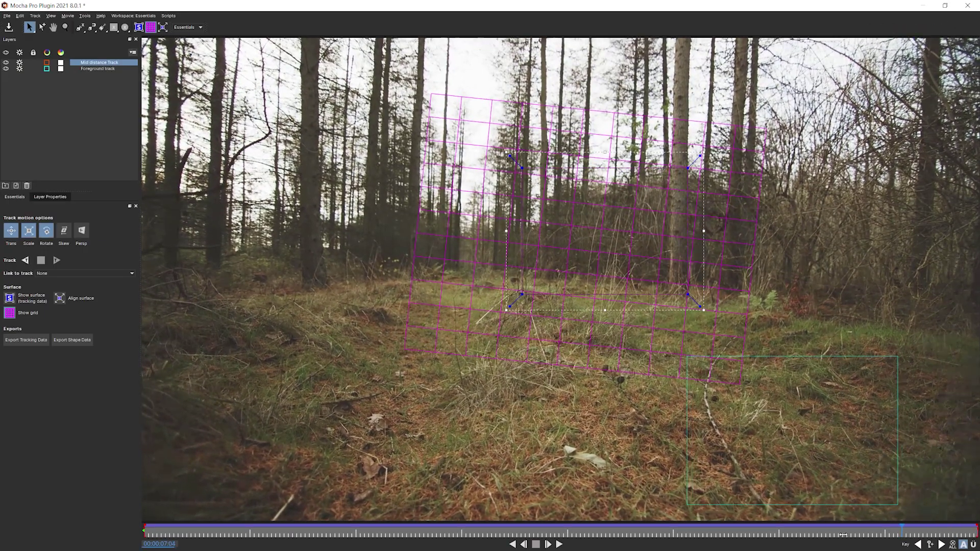
pyautogui.click(571, 533)
pyautogui.moveTo(332, 546); pyautogui.dragTo(300, 538)
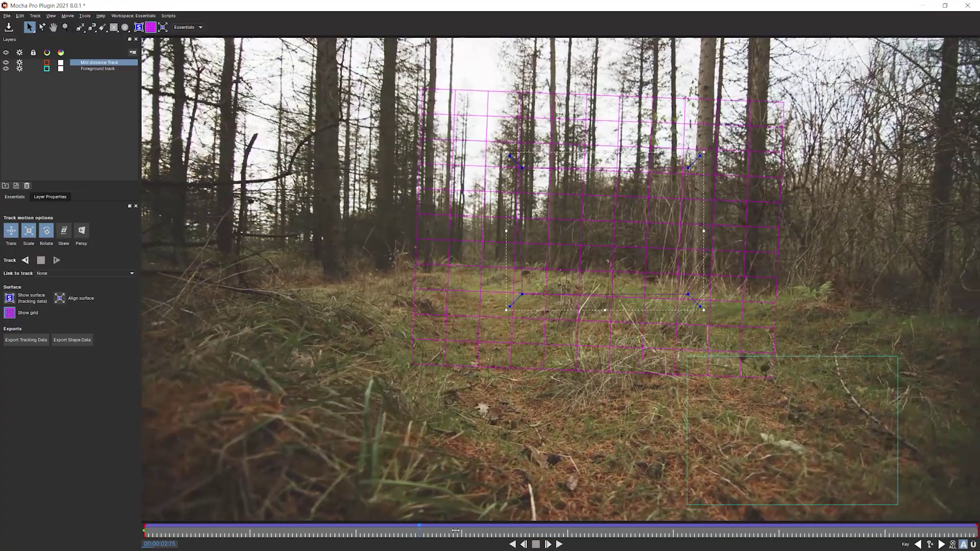
pyautogui.moveTo(455, 532); pyautogui.dragTo(228, 533)
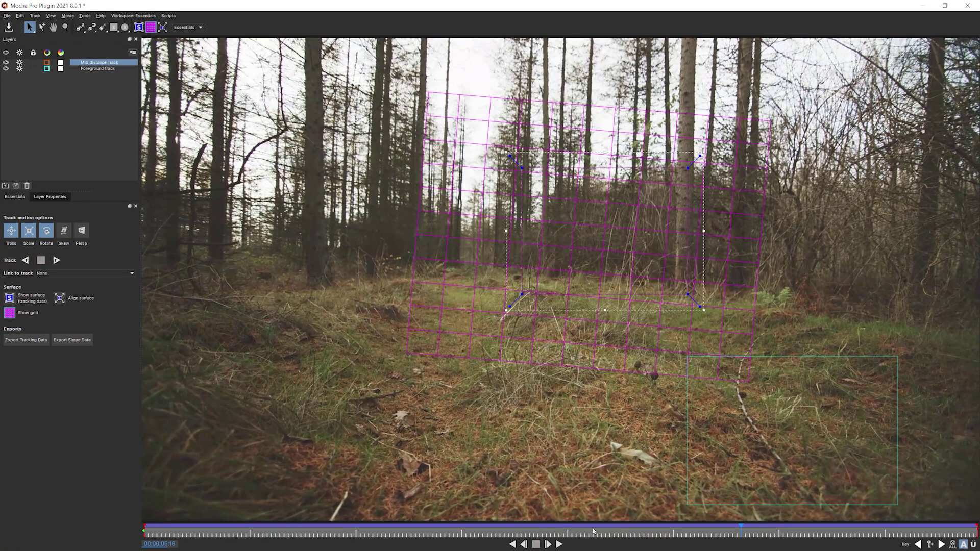
# - Check the mid-distance grid around five seconds and return to the first frame
pyautogui.click(743, 532)
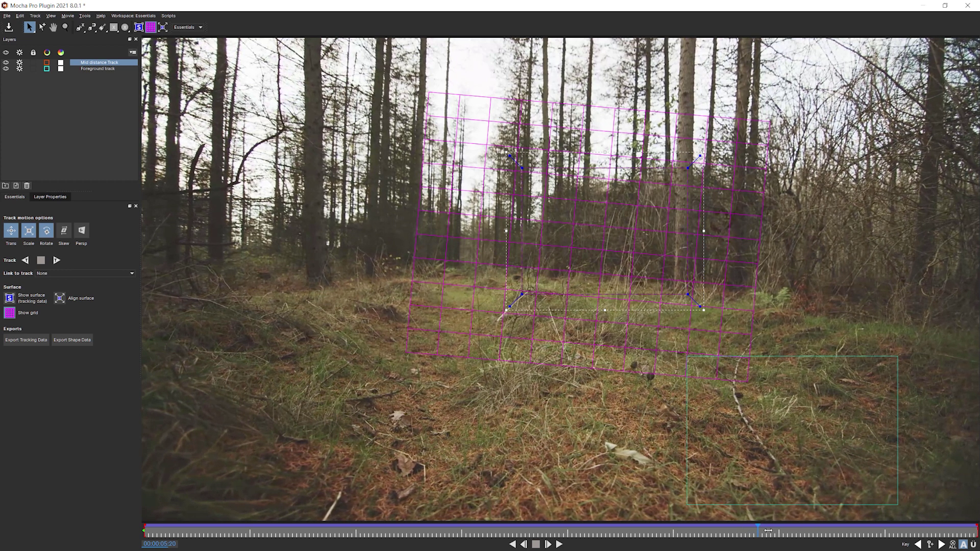
pyautogui.moveTo(770, 530); pyautogui.dragTo(589, 528)
pyautogui.moveTo(369, 529); pyautogui.dragTo(194, 529)
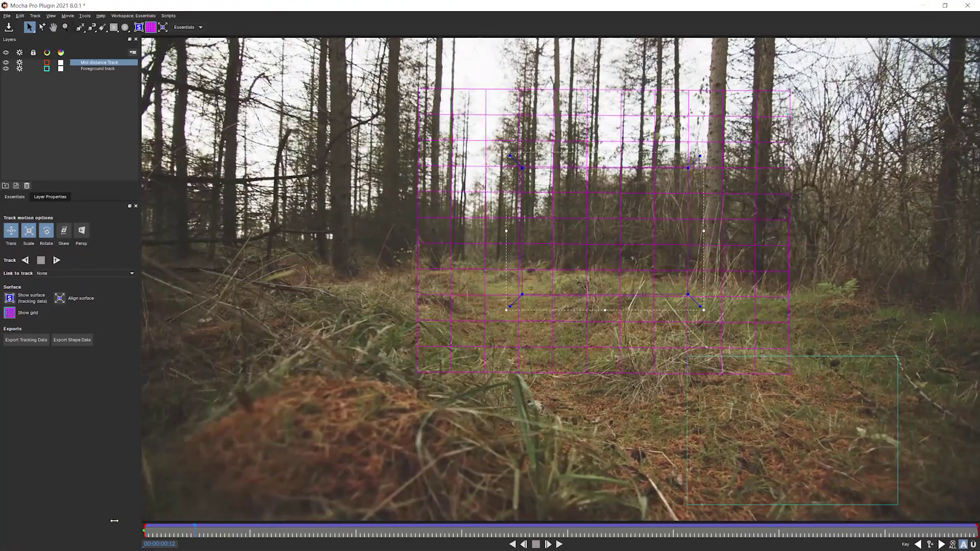
pyautogui.moveTo(114, 521); pyautogui.dragTo(26, 533)
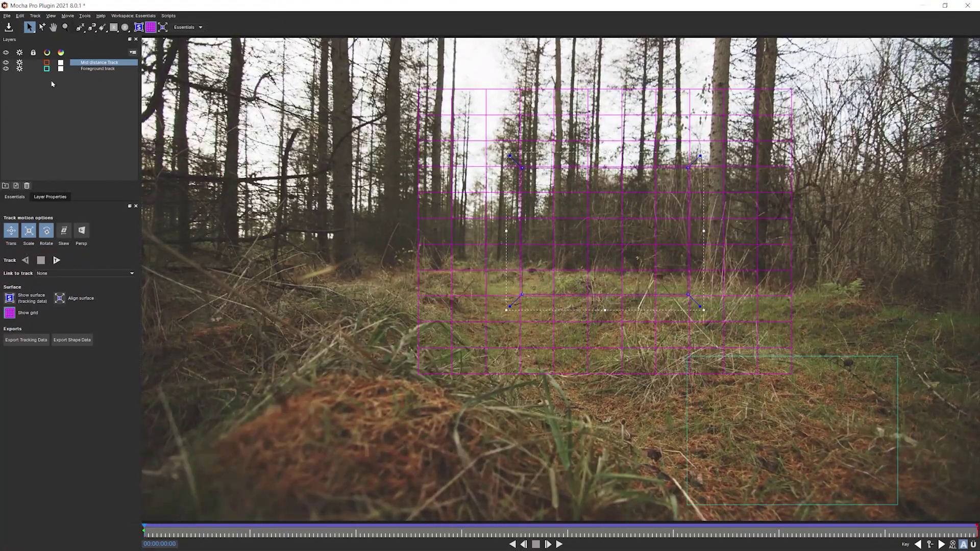
# - Select Foreground track and review its grid over the first few seconds
pyautogui.click(84, 69)
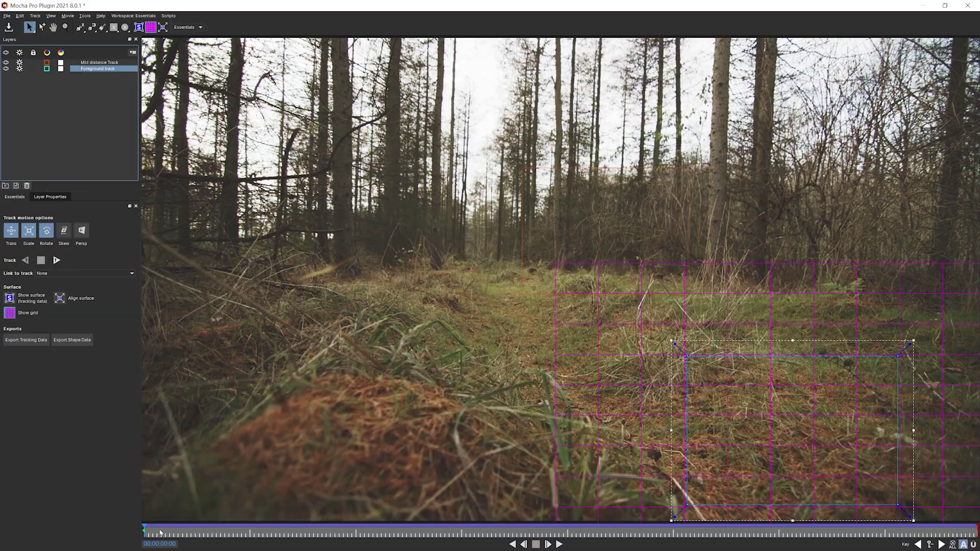
pyautogui.moveTo(160, 533); pyautogui.dragTo(181, 531)
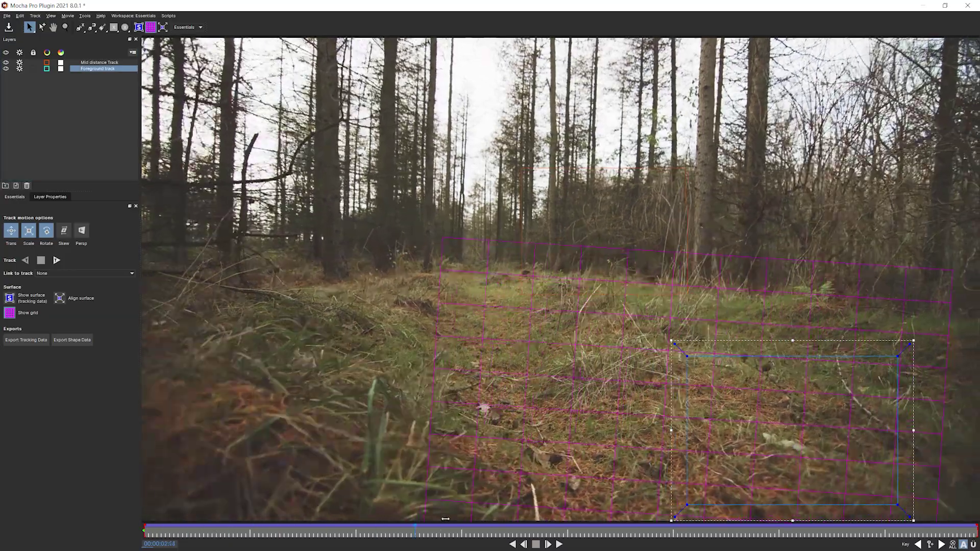
pyautogui.moveTo(445, 519); pyautogui.dragTo(600, 513)
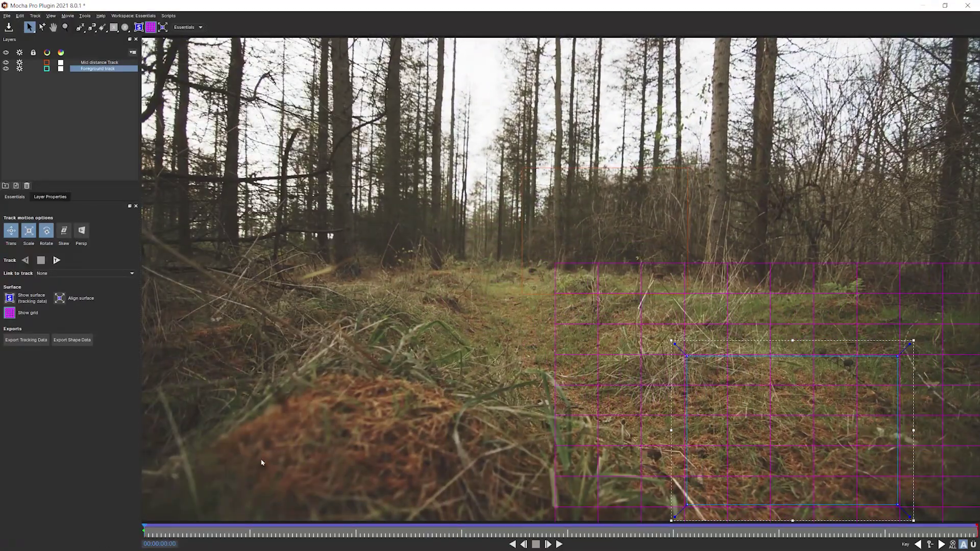
# - Show the Parameters panel and switch to its Stabilize settings
pyautogui.rightClick(240, 32)
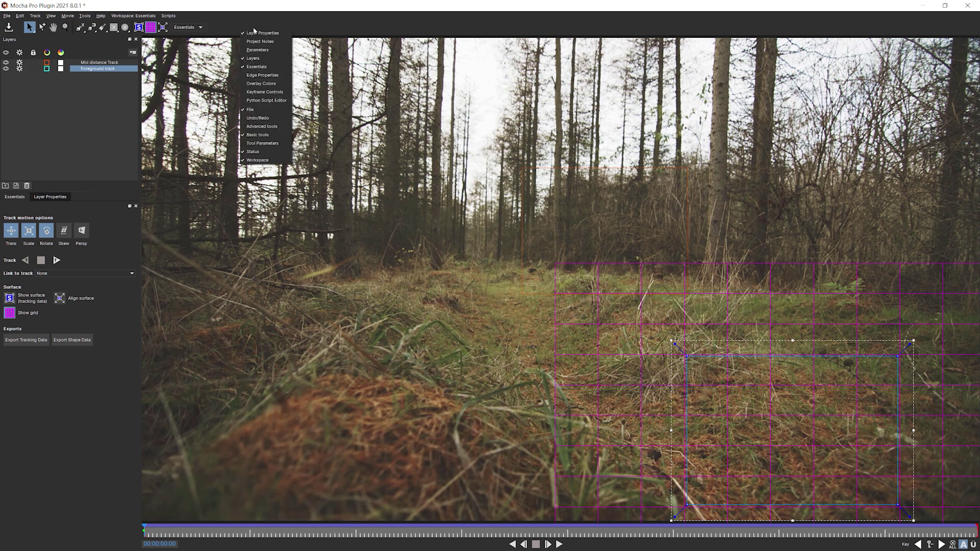
pyautogui.click(272, 51)
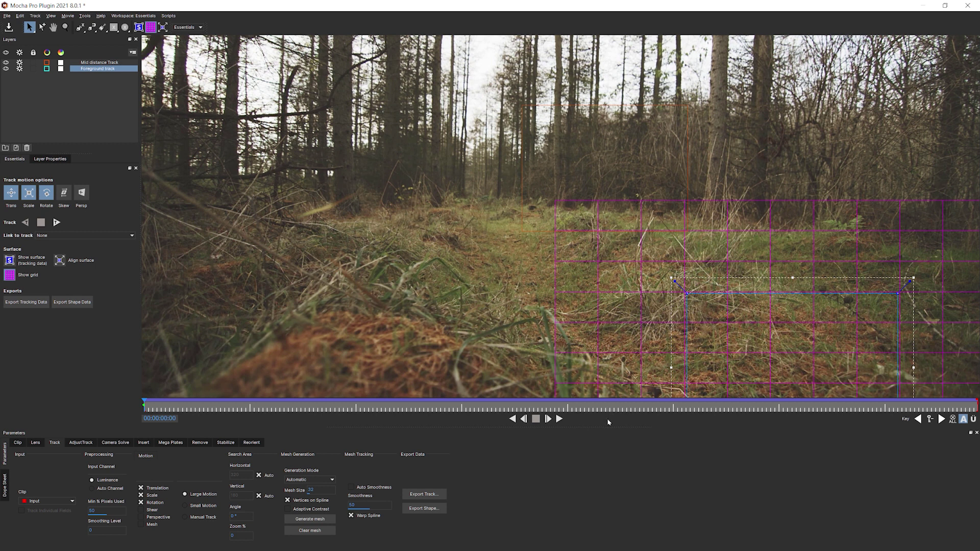
pyautogui.click(226, 442)
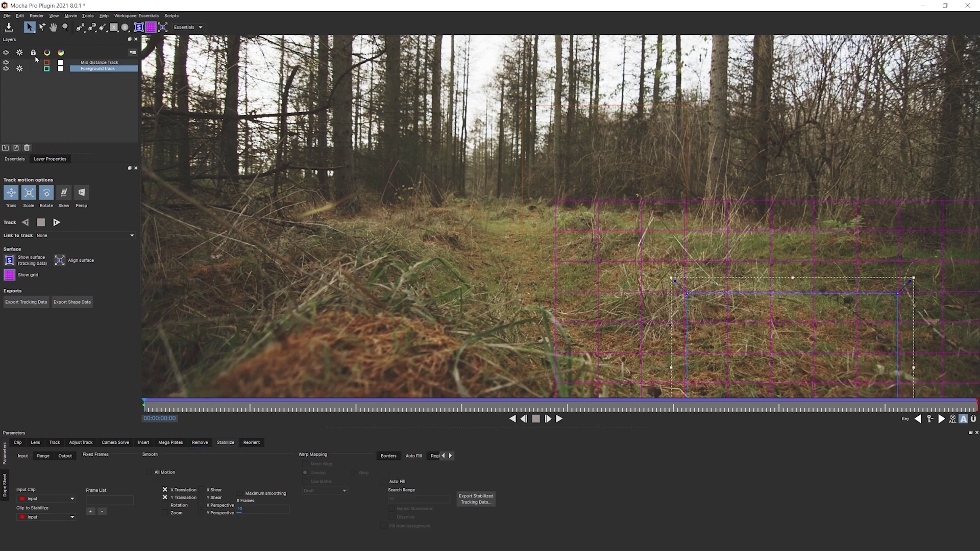
# - Select the Foreground track layer and preview the footage stabilized on it
pyautogui.click(93, 63)
pyautogui.click(95, 69)
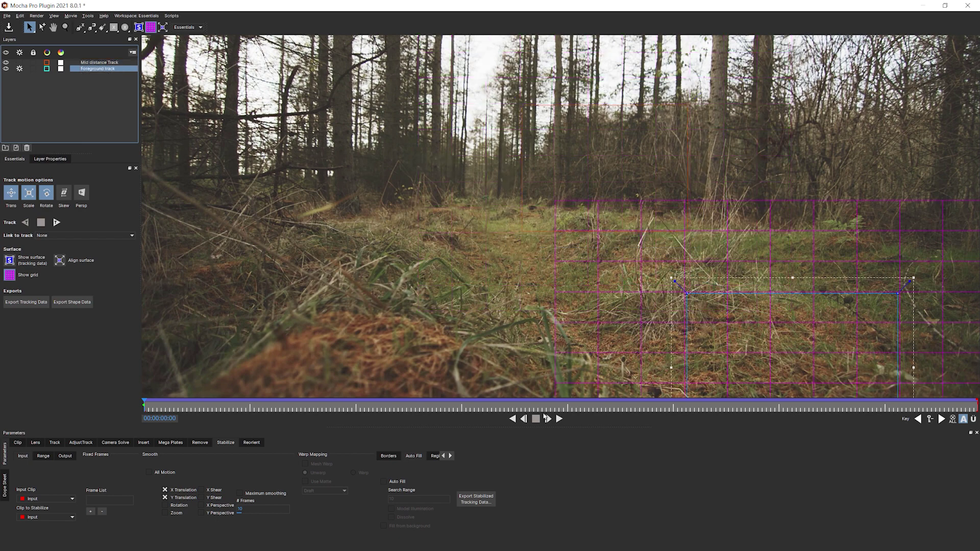
pyautogui.click(559, 418)
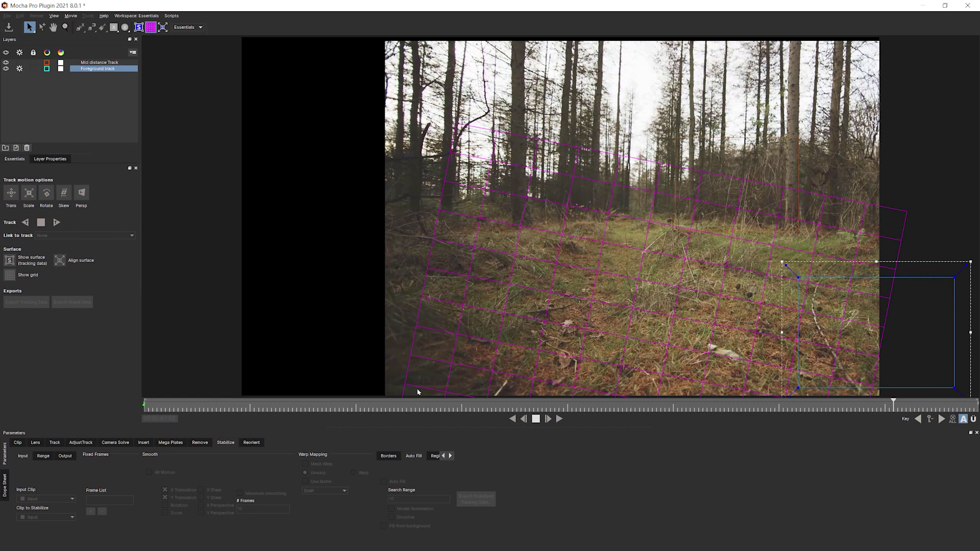
# - Hide the surface grid and review the stabilized footage up to four seconds
pyautogui.click(153, 27)
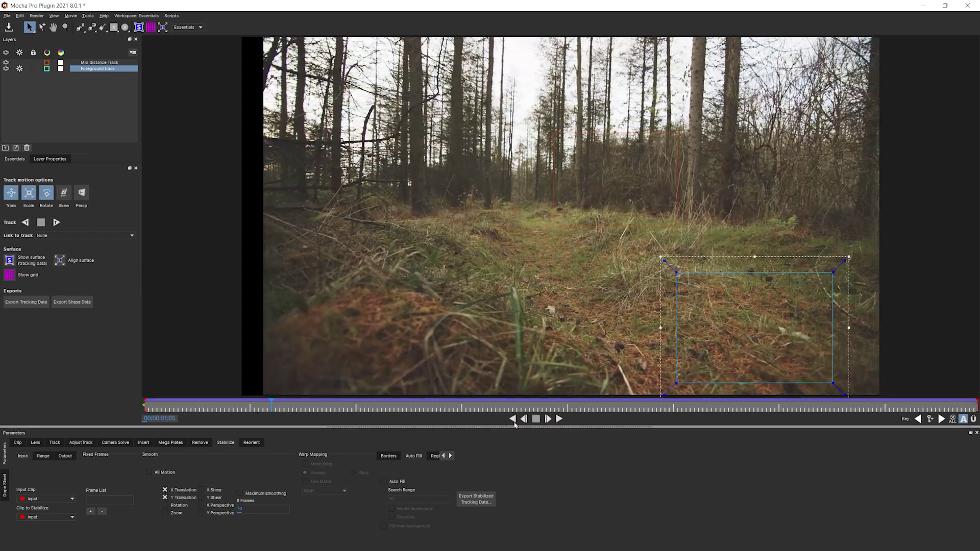
pyautogui.click(276, 405)
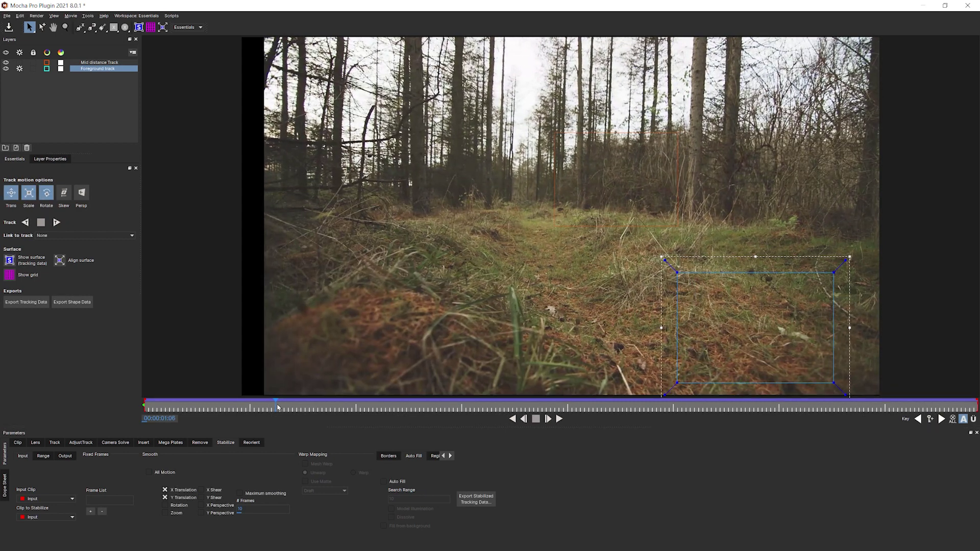
pyautogui.click(195, 406)
pyautogui.moveTo(195, 406); pyautogui.dragTo(146, 418)
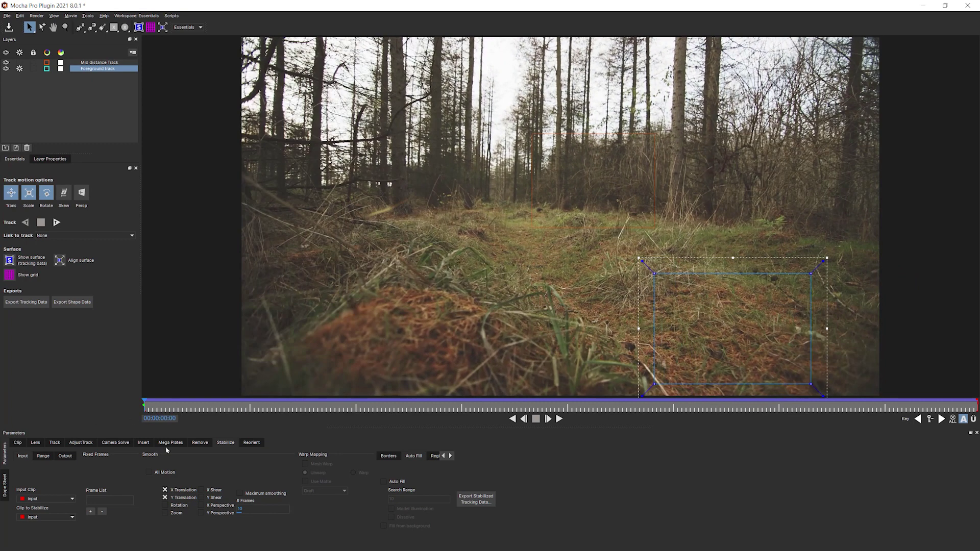
# - Enable Maximum smoothing for the Foreground track and play the smoothed result
pyautogui.click(240, 494)
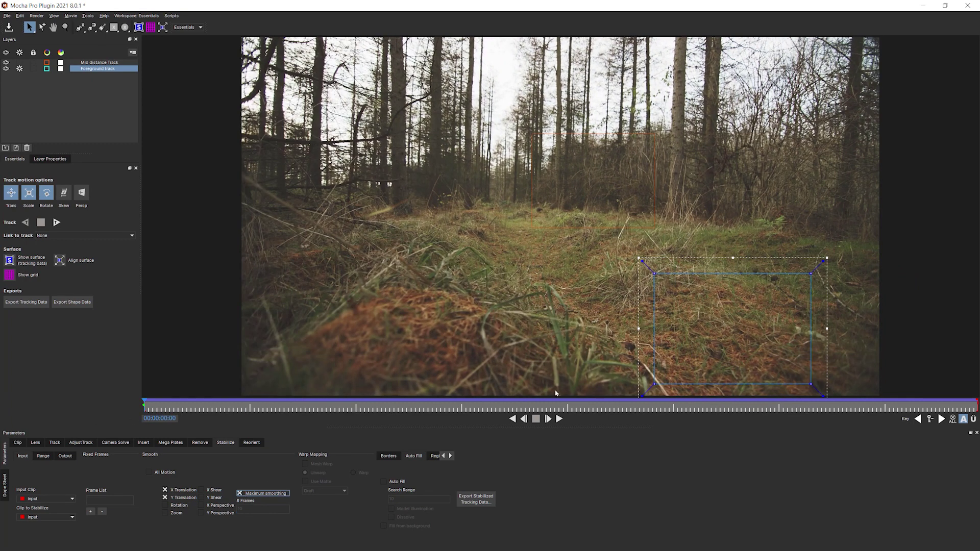
pyautogui.click(559, 419)
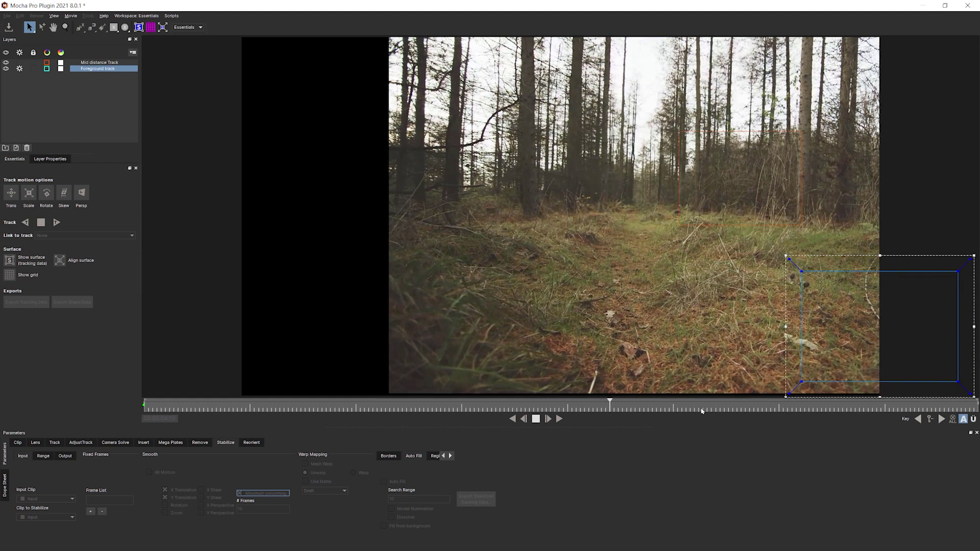
pyautogui.click(536, 419)
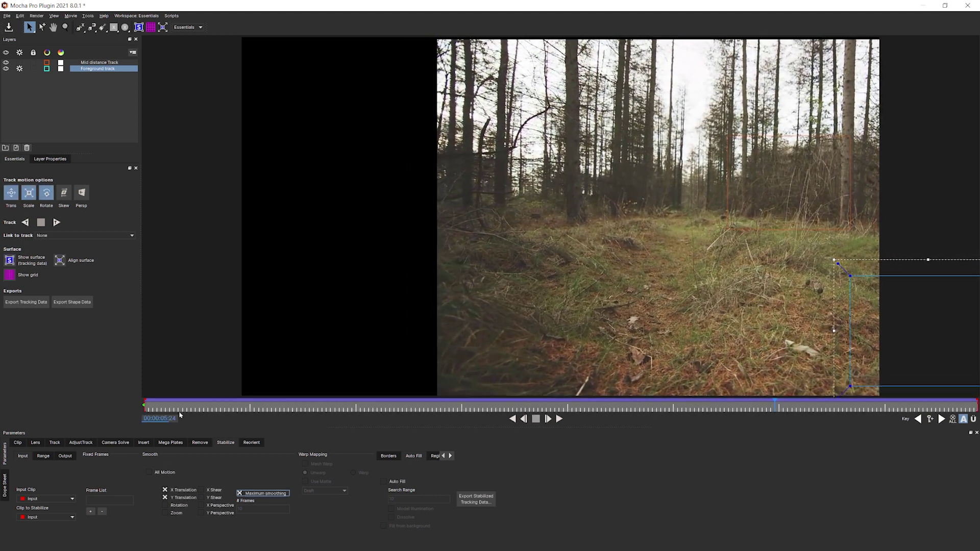
# - Select Mid distance Track, tick Maximum smoothing, and play the stabilized forest shot
pyautogui.click(89, 63)
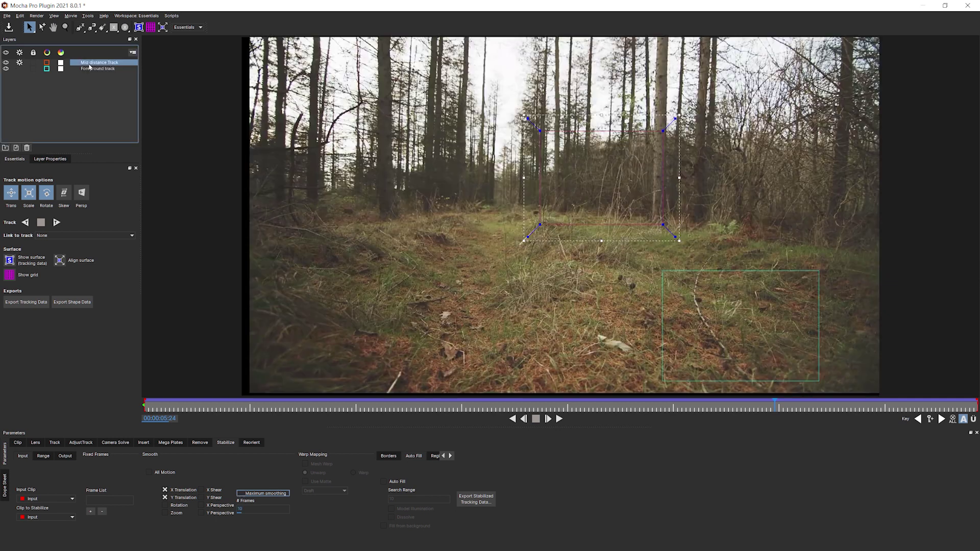
pyautogui.click(239, 493)
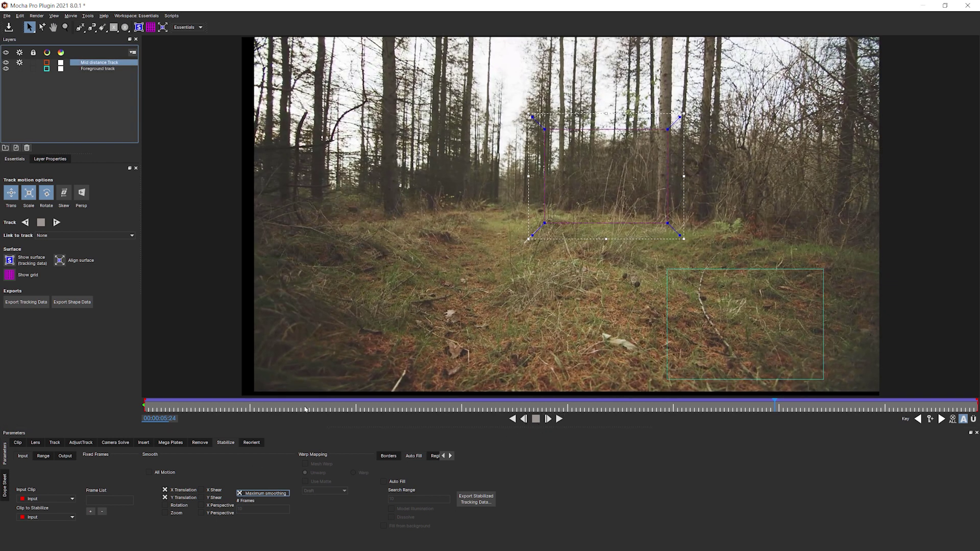
pyautogui.click(558, 419)
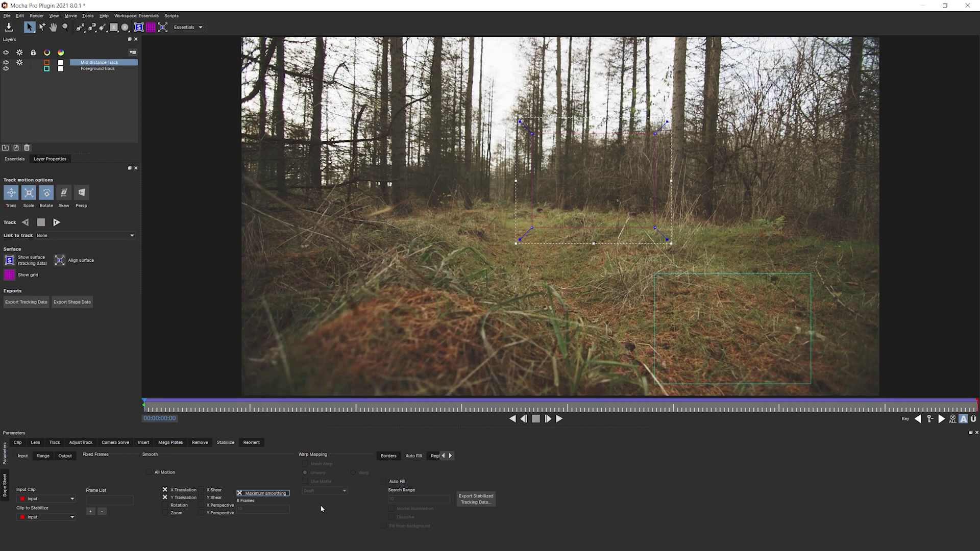
# - Untick Maximum smoothing to use 10-frame smoothing, then play forward, reverse and scrub to compare
pyautogui.click(264, 495)
pyautogui.press('space')
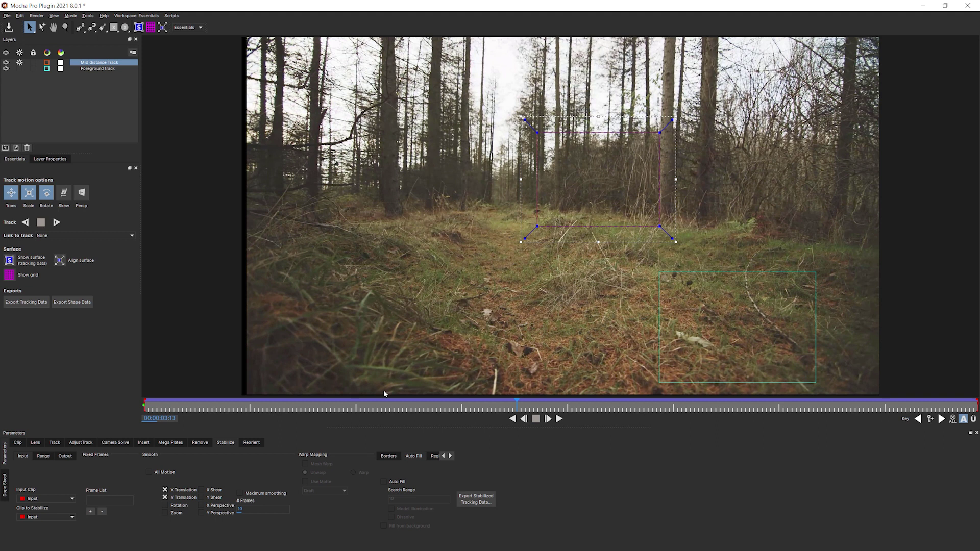
pyautogui.moveTo(519, 407); pyautogui.dragTo(657, 401)
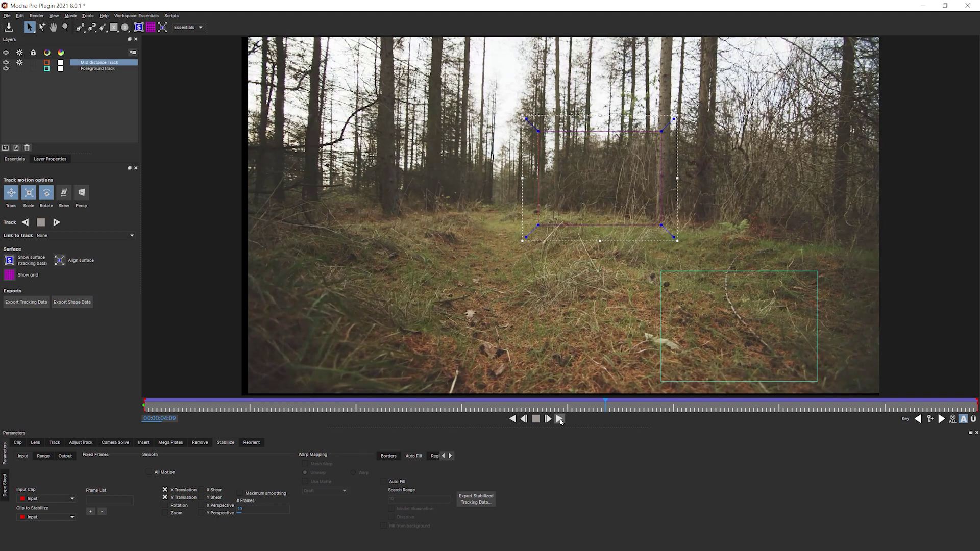
pyautogui.press('z')
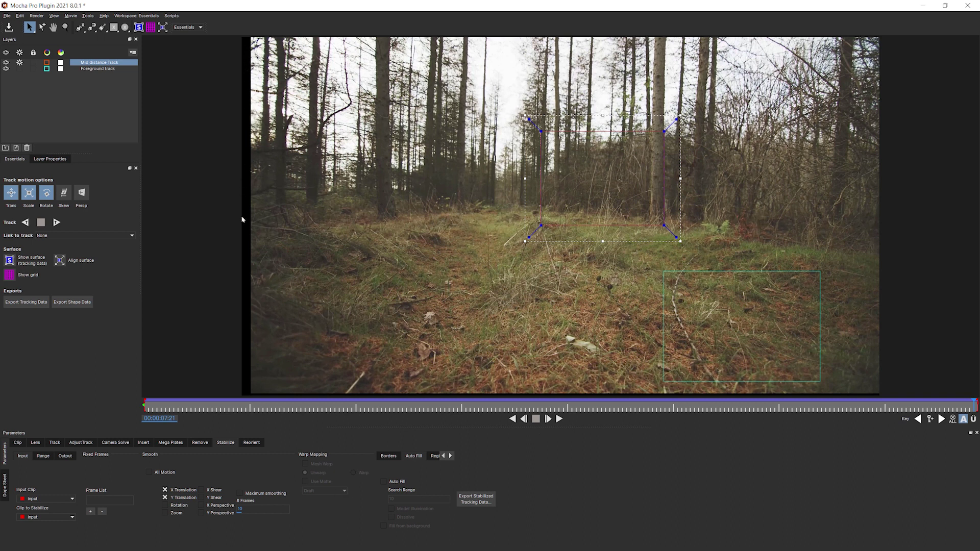
pyautogui.moveTo(510, 409); pyautogui.dragTo(821, 405)
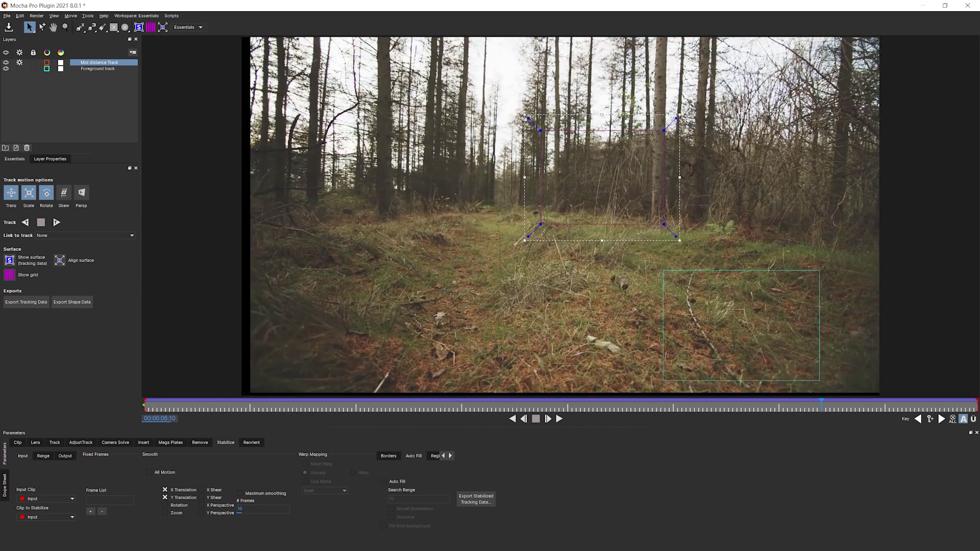